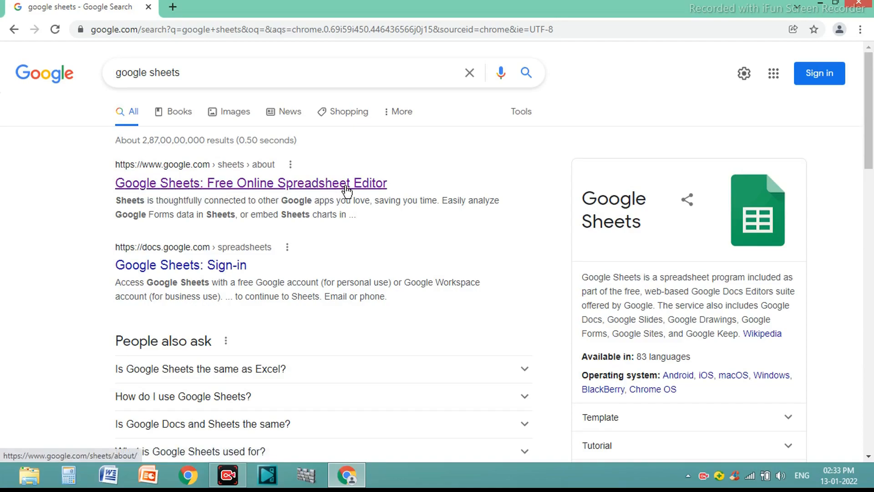
Open Google Sheets from the search results and sign in to the Google account with the account password.
click(282, 186)
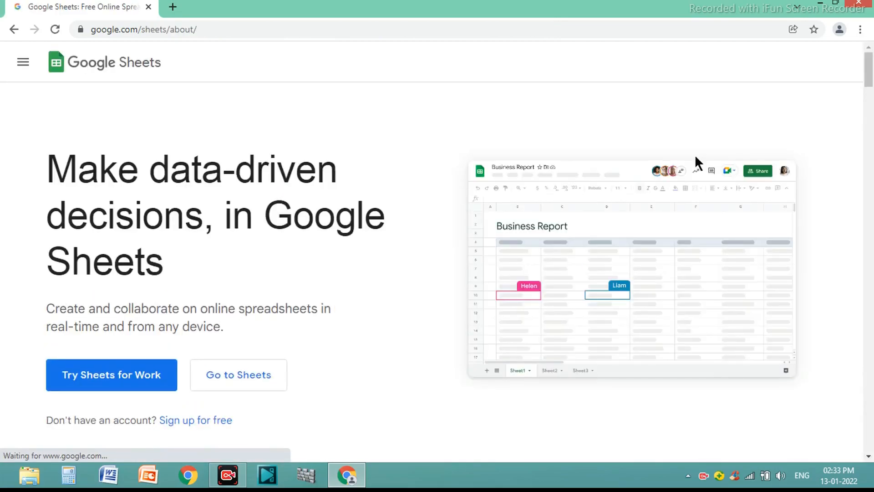
scroll(695, 154, down, 2)
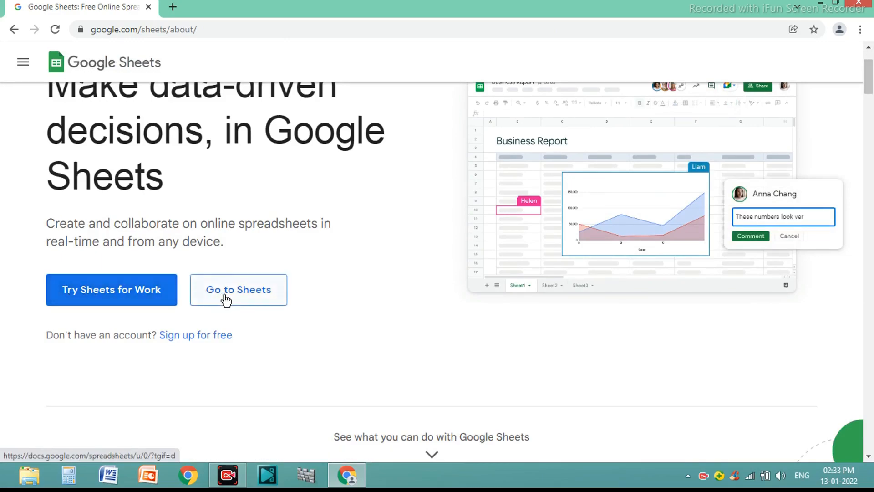
click(256, 301)
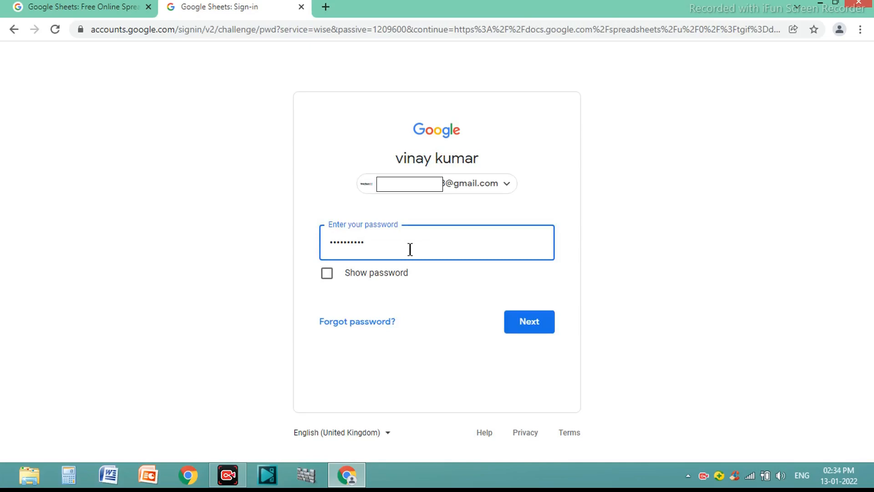
click(543, 323)
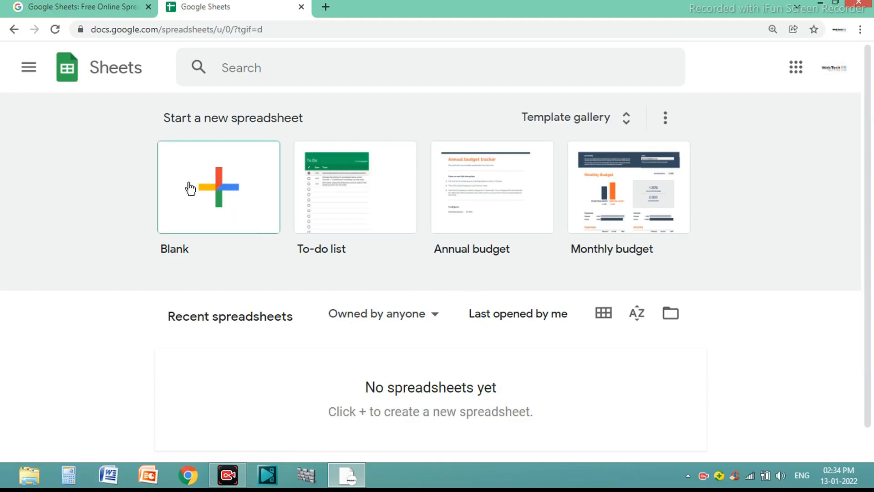
Create a blank spreadsheet and rename it "webtech classes".
click(223, 188)
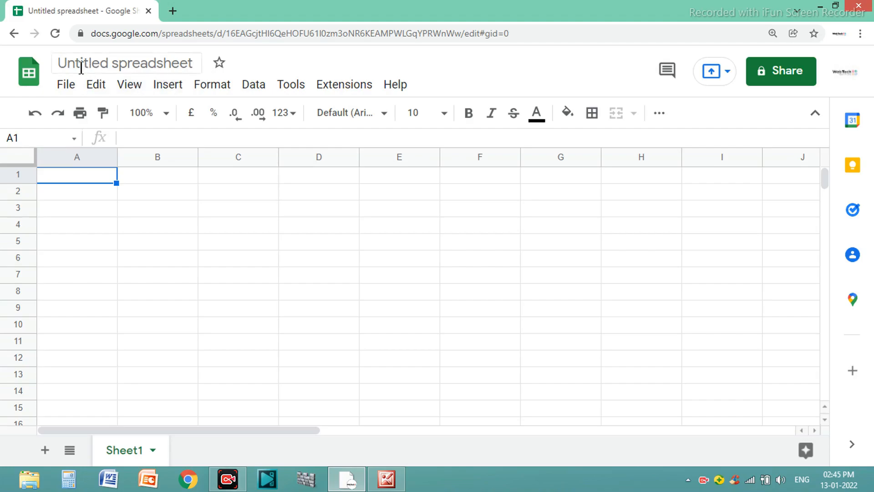
click(191, 64)
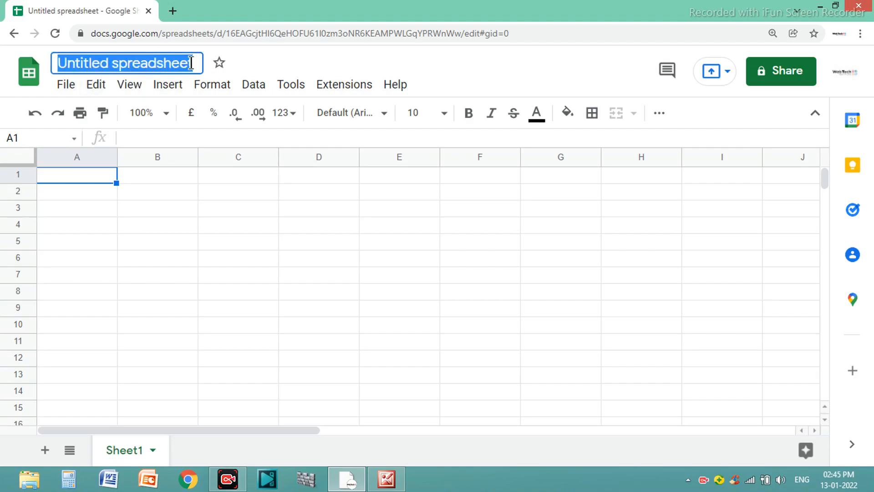
key(BackSpace)
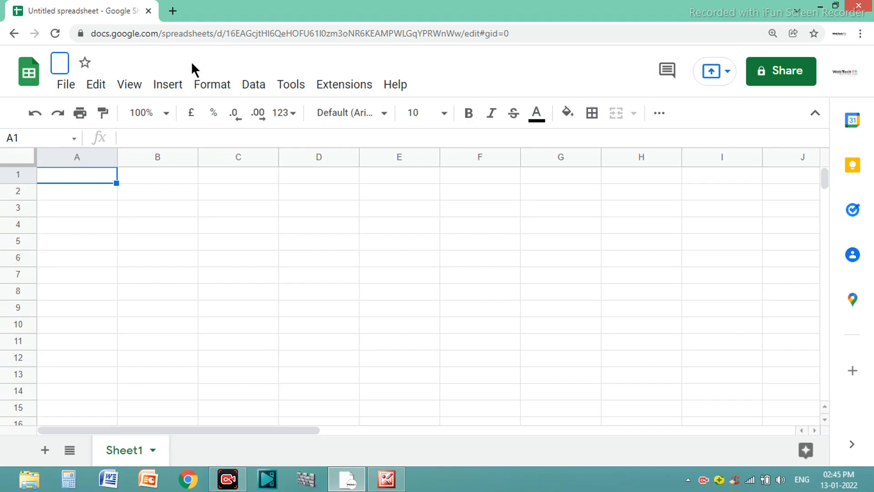
text(webte)
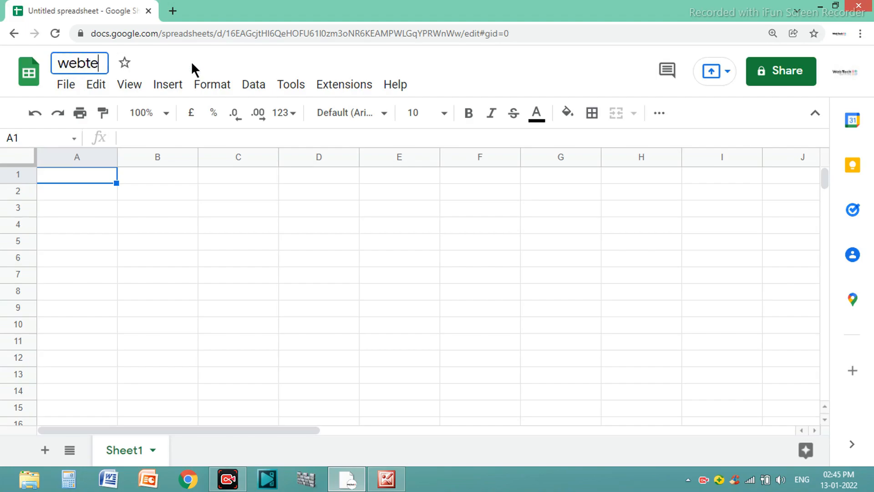
text(ch classes)
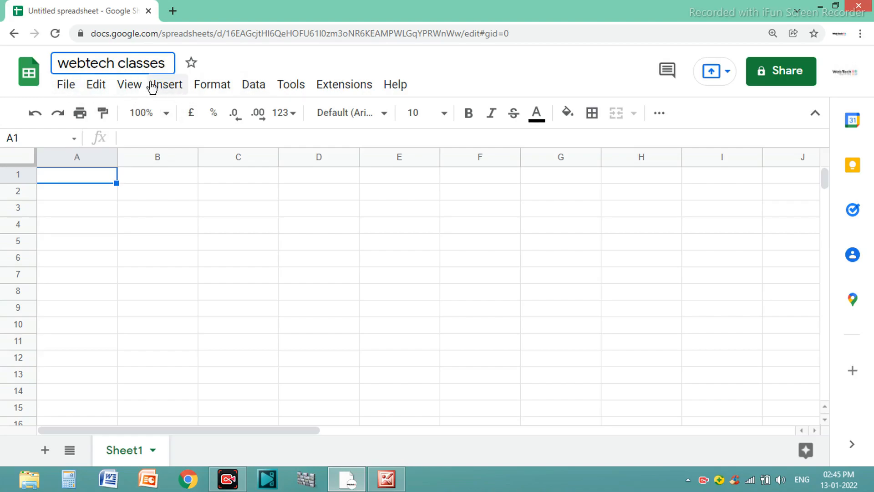
click(75, 87)
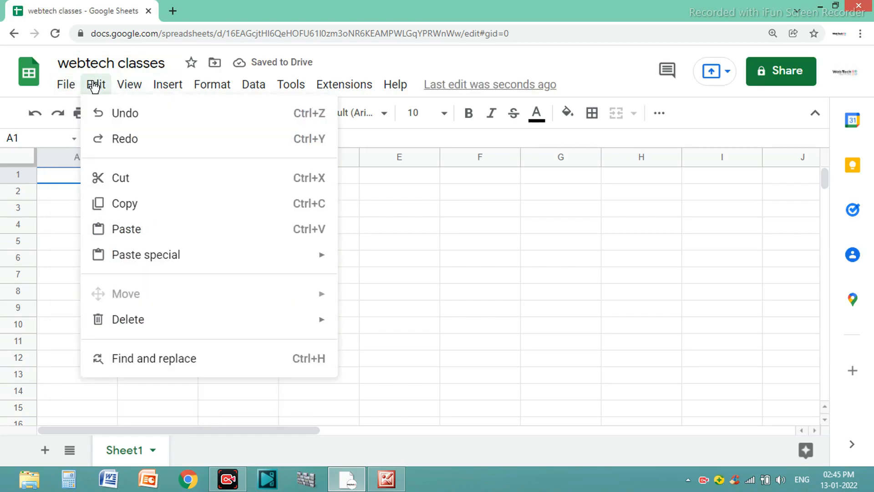
mouse_move(130, 89)
mouse_move(169, 89)
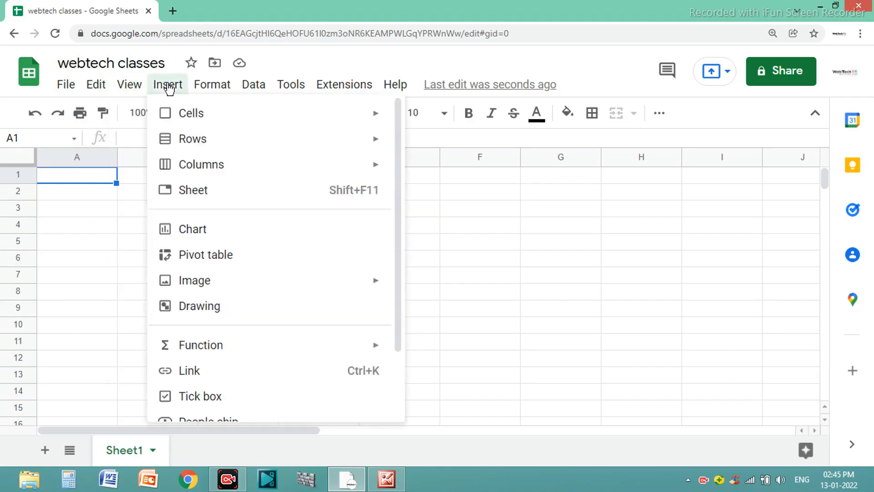
mouse_move(253, 86)
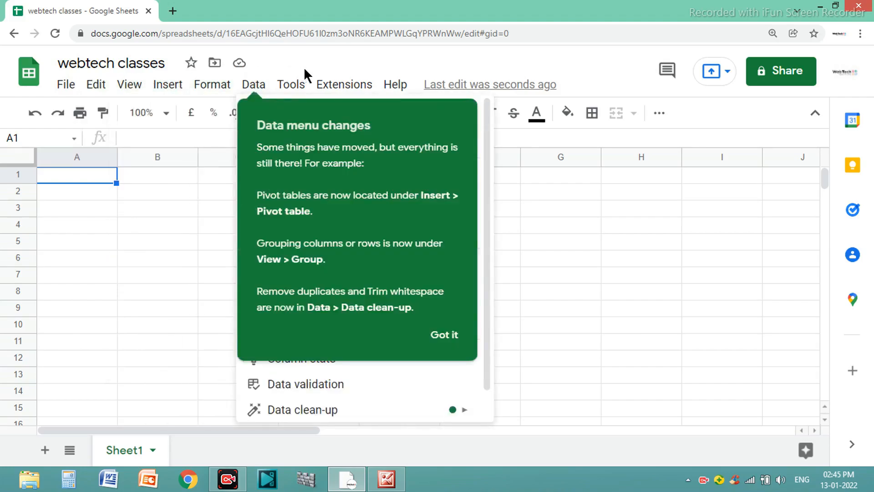
click(357, 69)
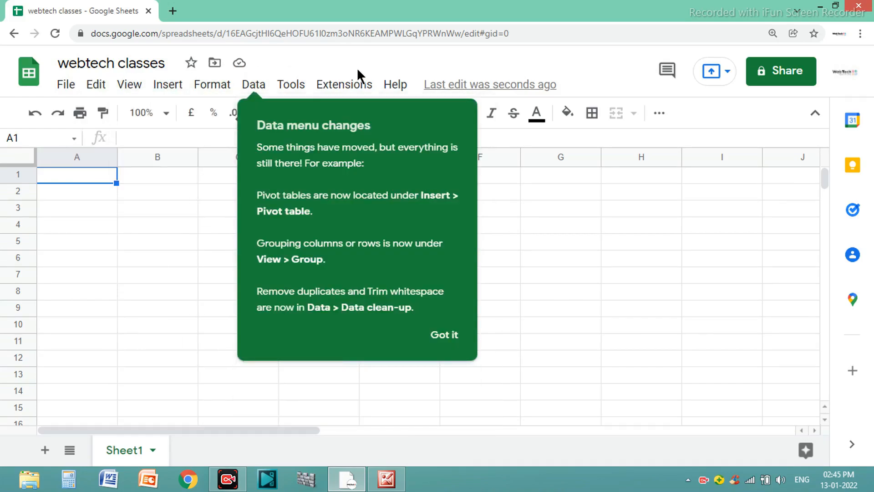
click(444, 335)
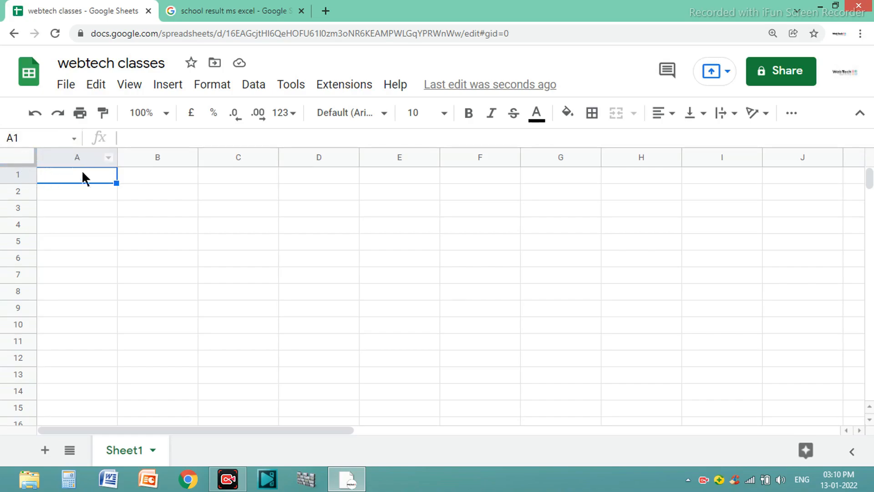
click(160, 175)
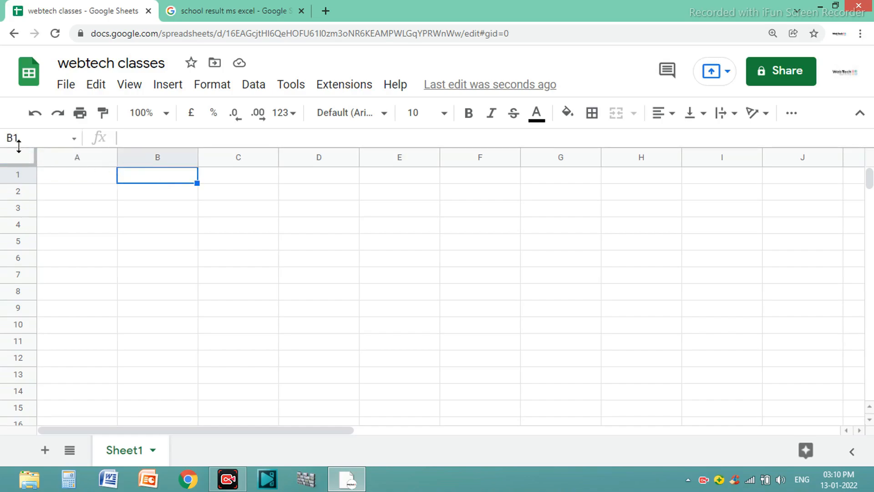
click(228, 272)
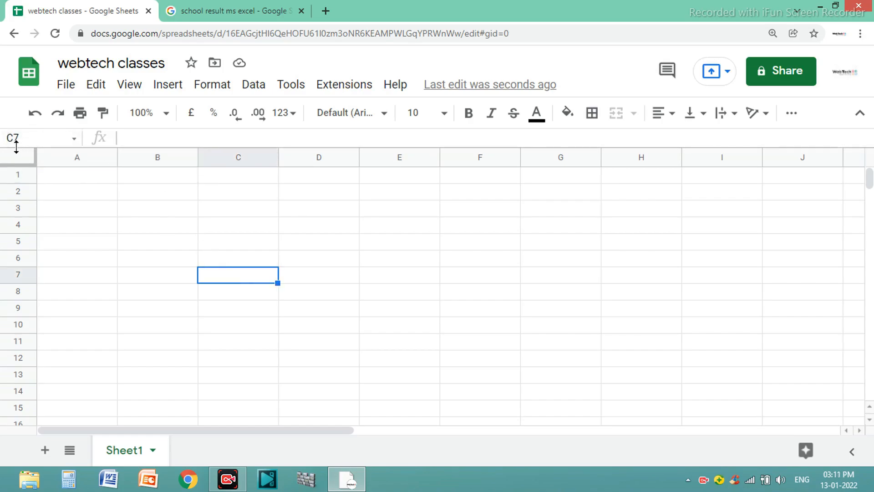
Enter the column headings ROLL, CLASS and NAME in cells A1 to C1.
click(67, 174)
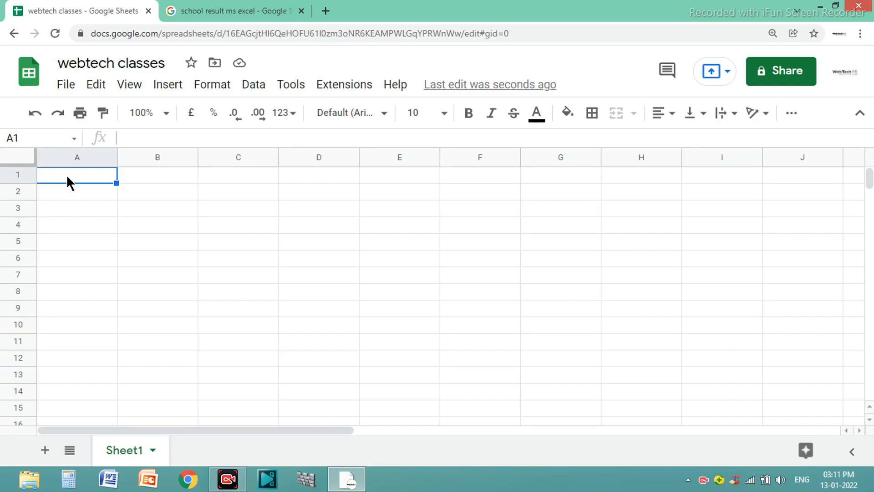
text(ROLL)
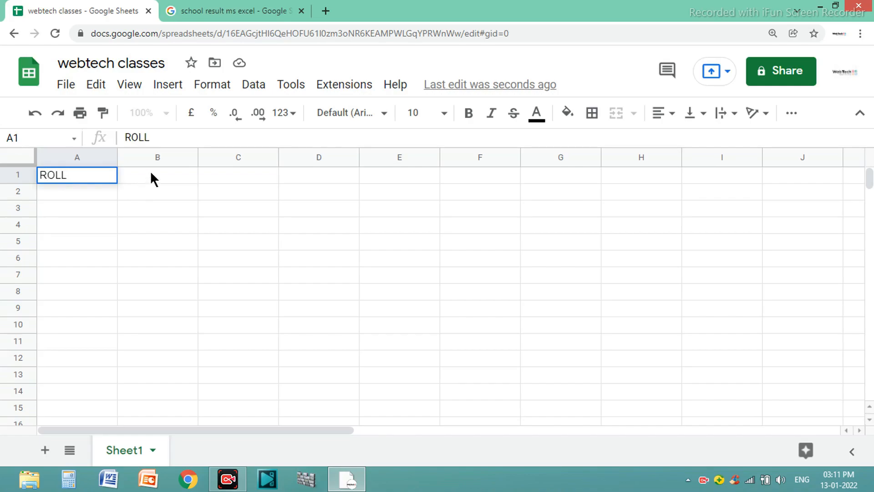
click(166, 177)
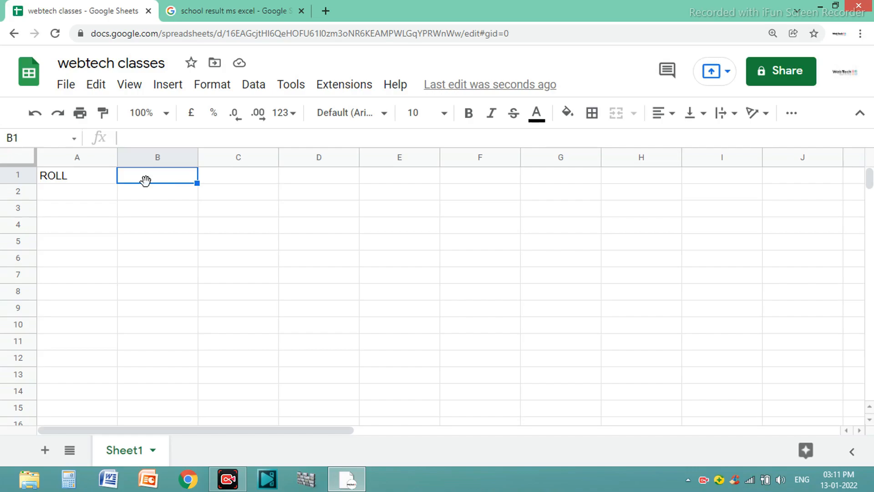
text(CLASS)
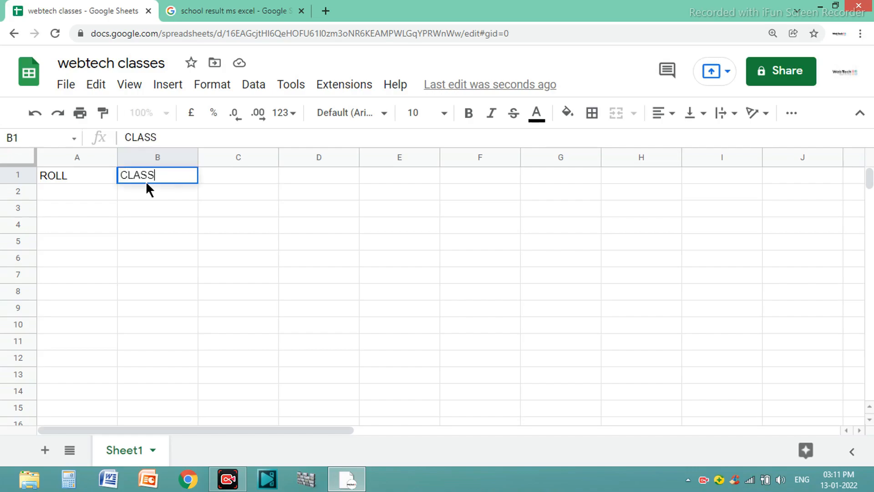
click(234, 177)
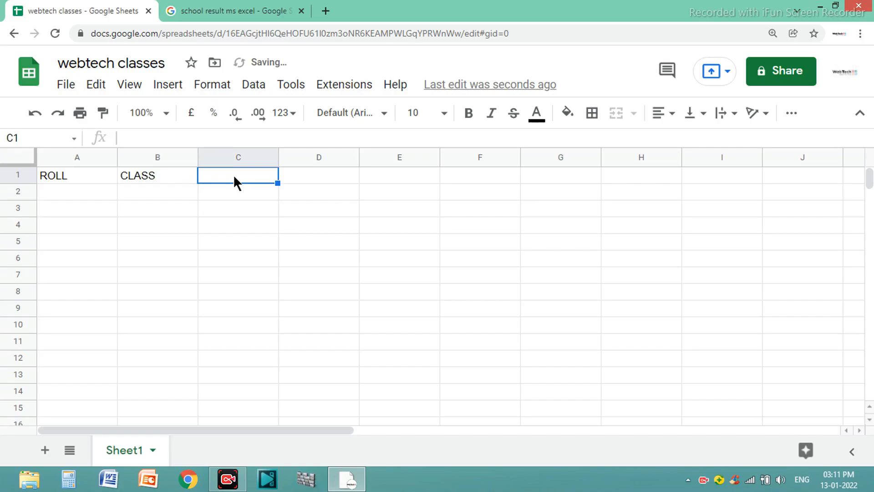
text(NAME)
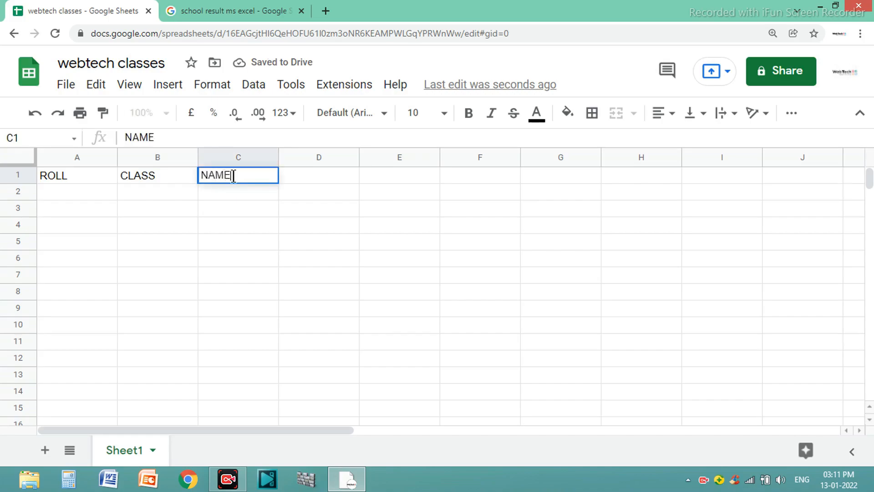
Enter the subject headings HINDI, ENGLISH, MATHS and SCIENCE in cells D1 to G1.
key(Tab)
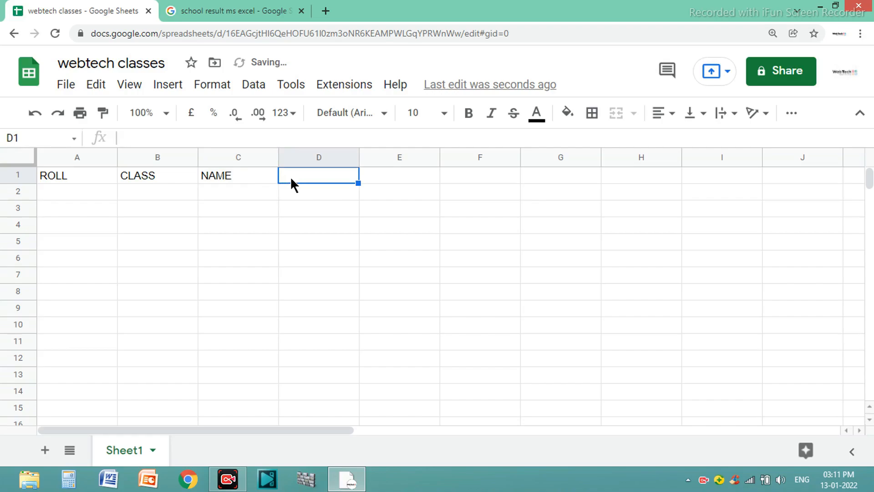
text(HINDI)
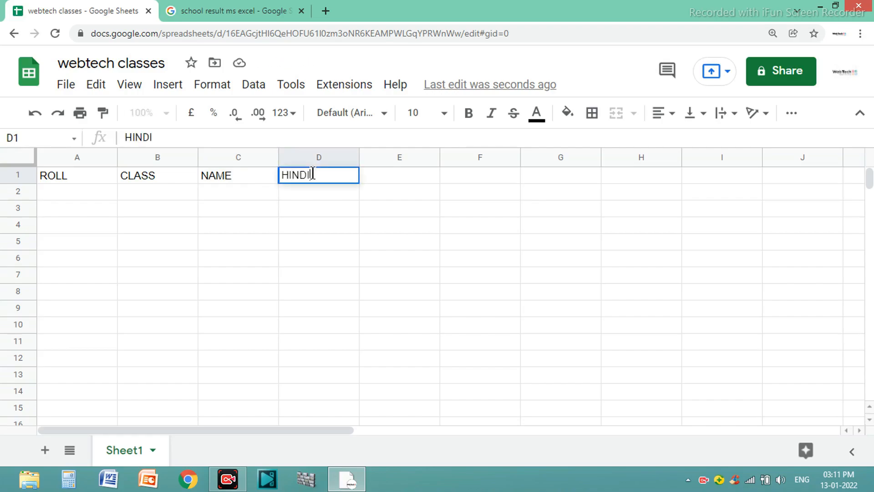
click(387, 175)
text(ENGLISH)
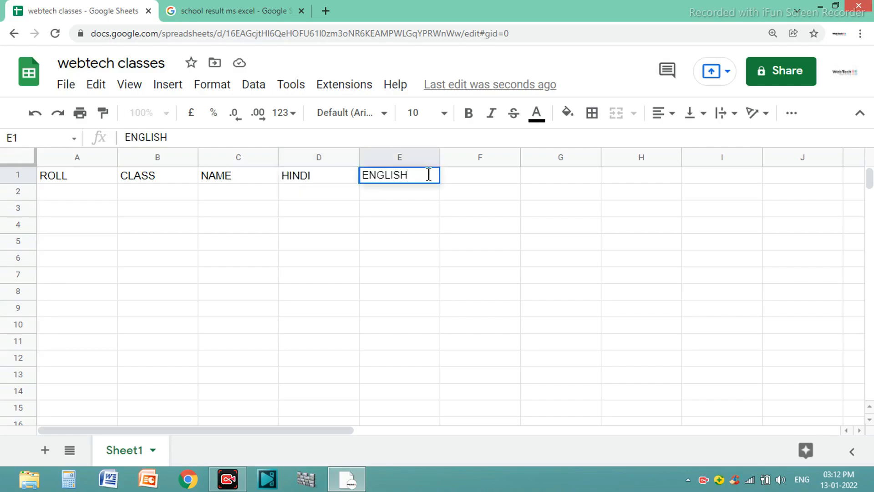
click(479, 175)
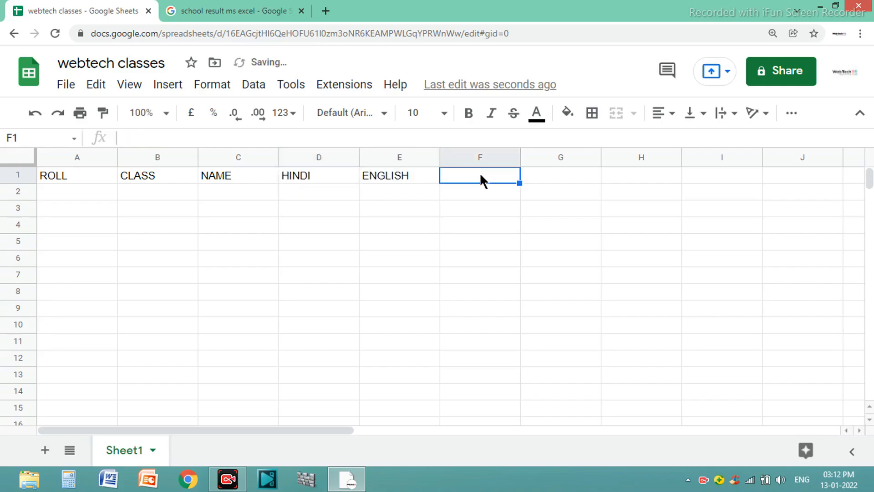
text(MATHS)
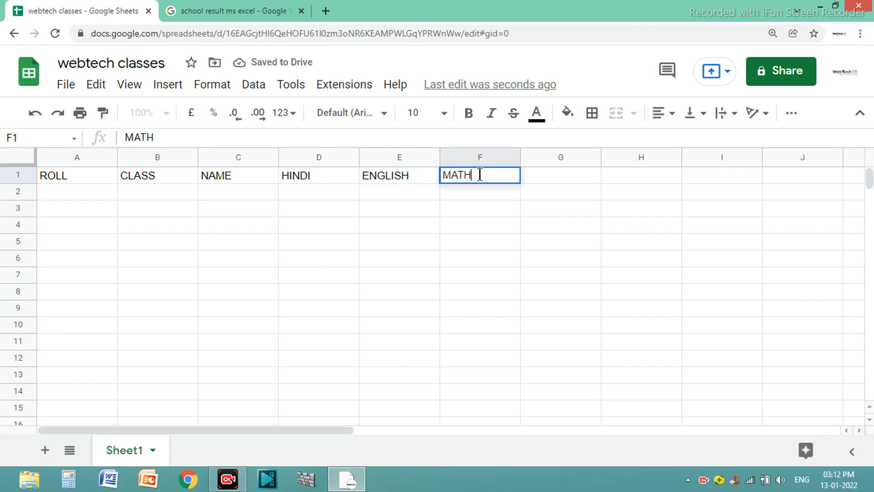
click(571, 176)
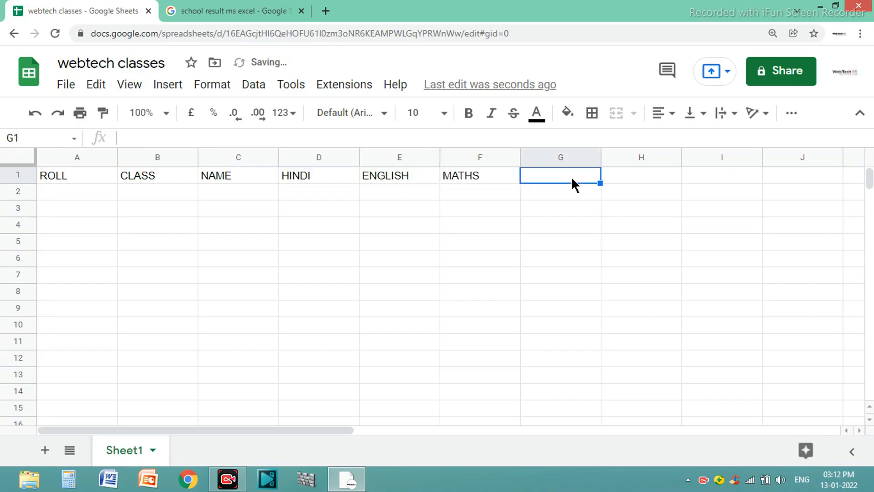
text(SCIENCE)
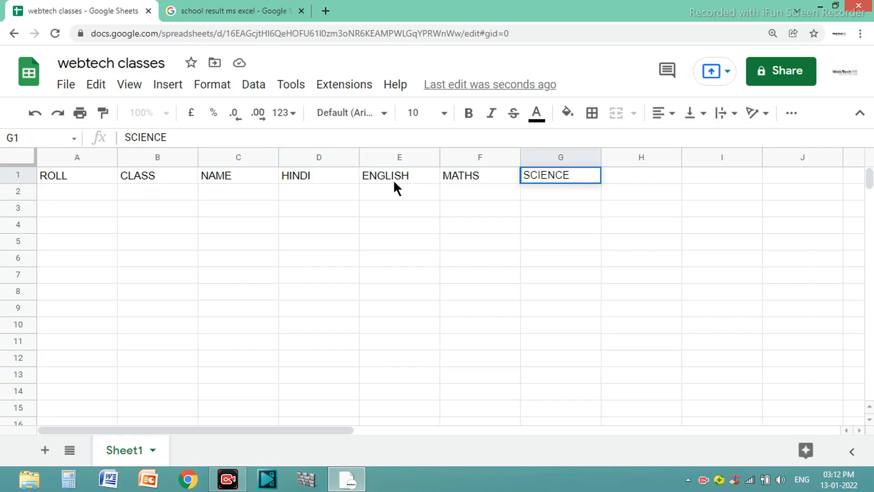
Enter the result headings TOTAL MARKS in cell H1 and PERCENTAGE in cell I1.
click(636, 175)
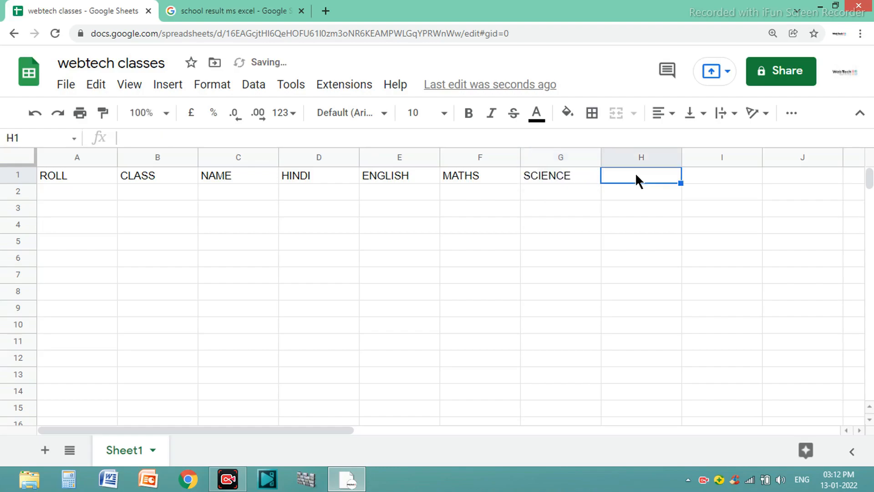
text(MARK)
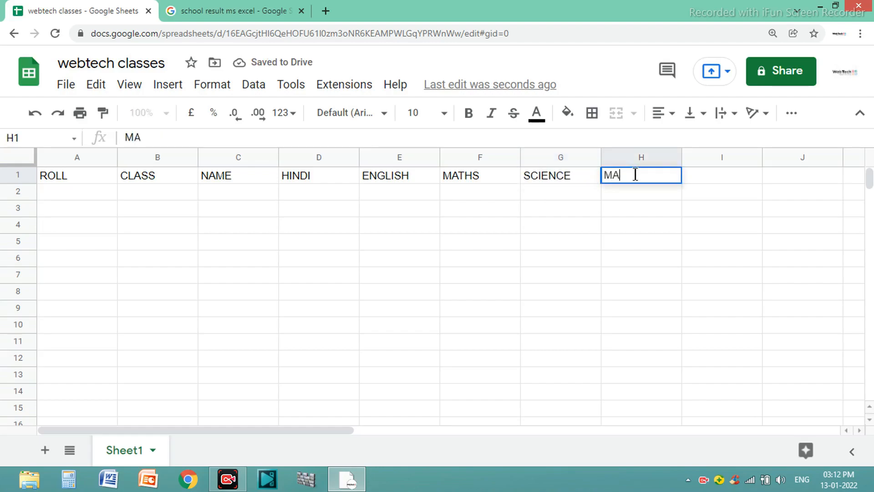
text(S)
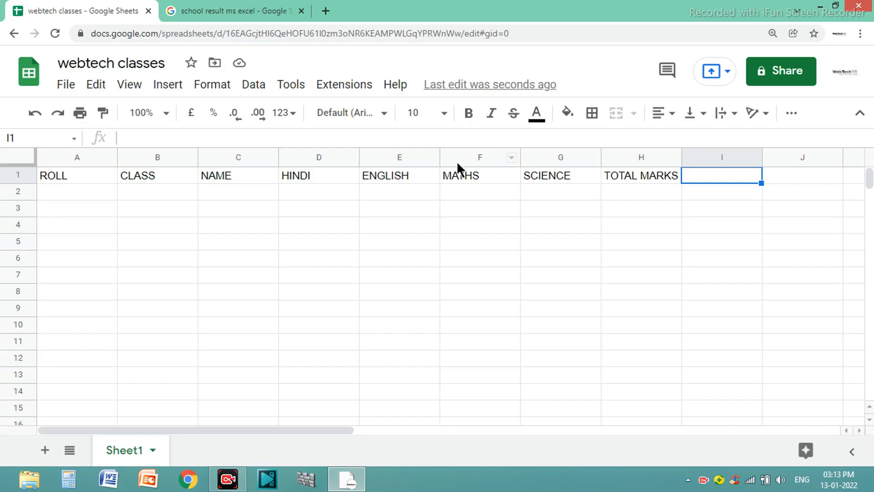
text(PERCEN)
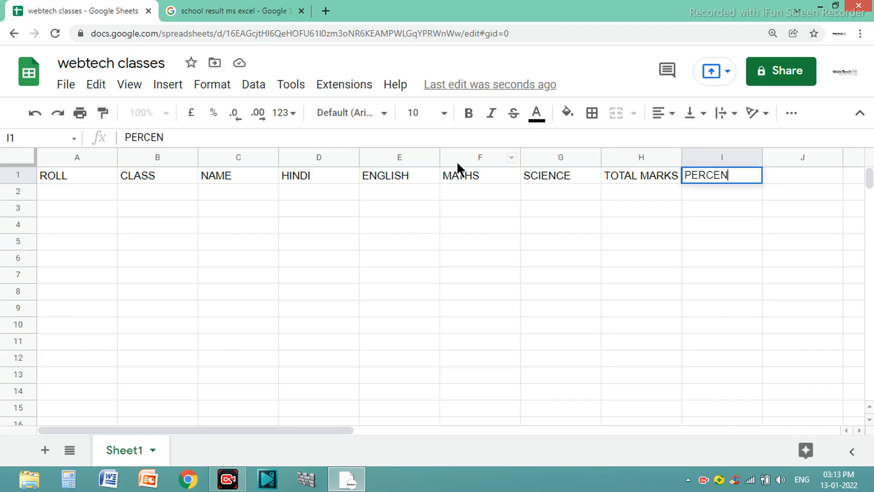
text(TAGE)
Enter the roll numbers 01 and 02 in cells A2 and A3.
click(86, 192)
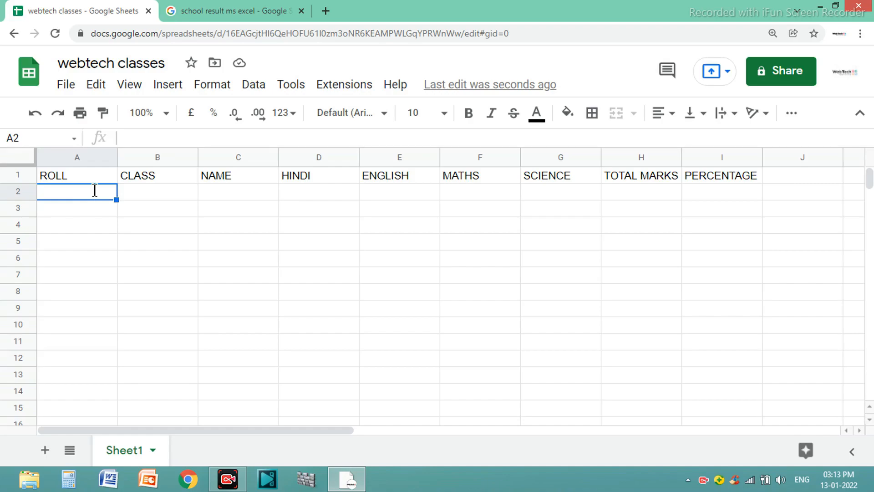
text(01)
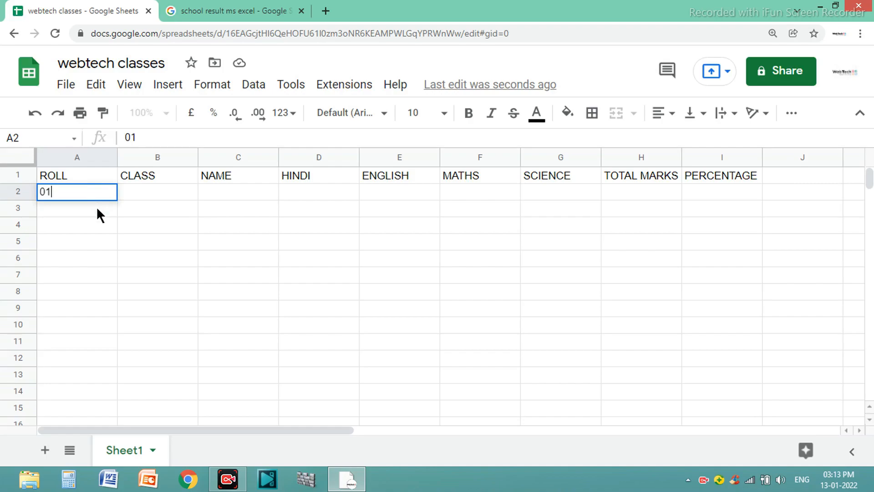
click(97, 206)
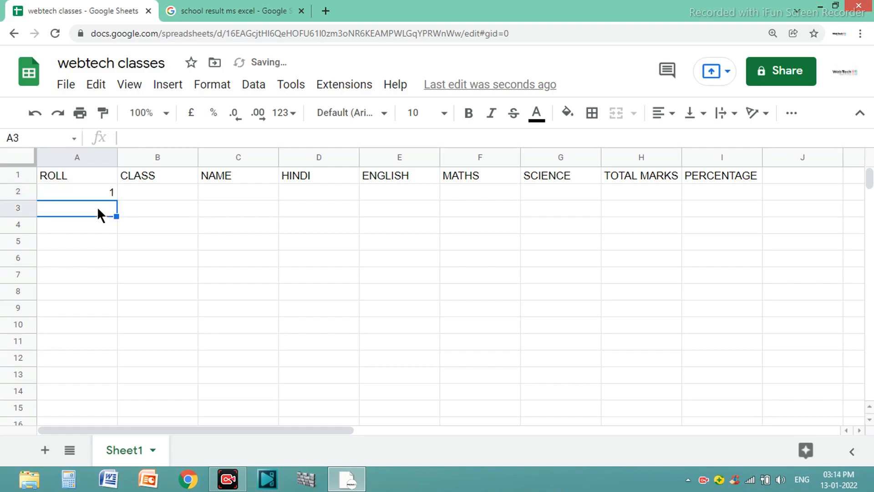
text(02)
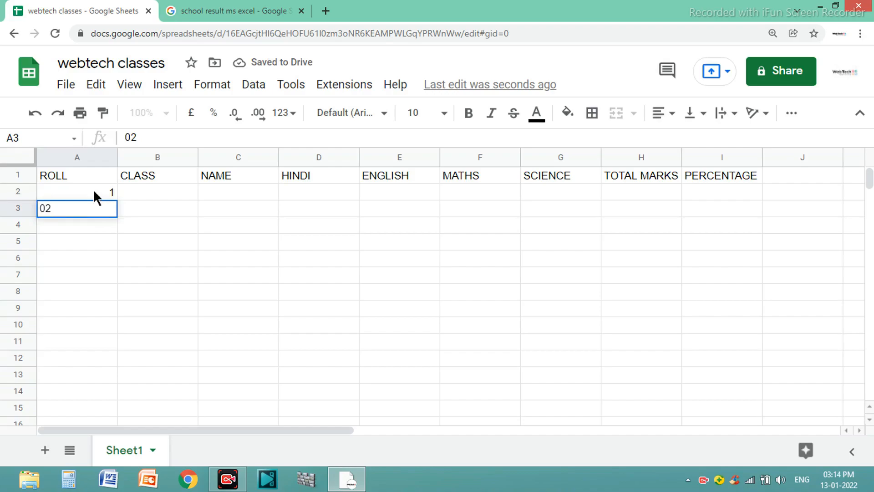
click(96, 197)
click(98, 209)
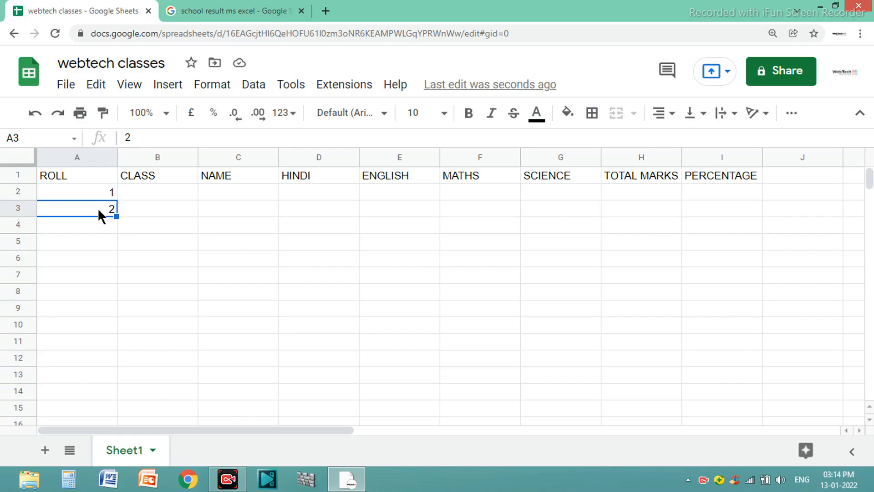
Extend the roll number series from A2:A3 down to cell A12.
click(89, 190)
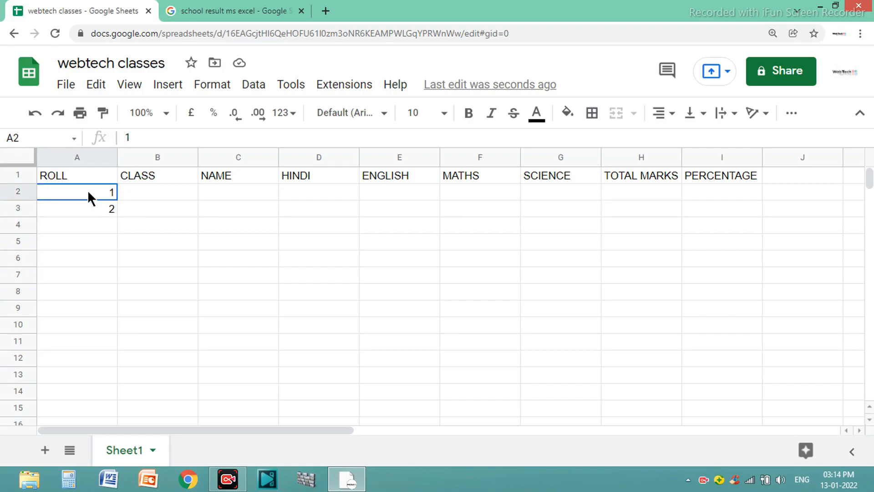
drag(88, 194, 90, 212)
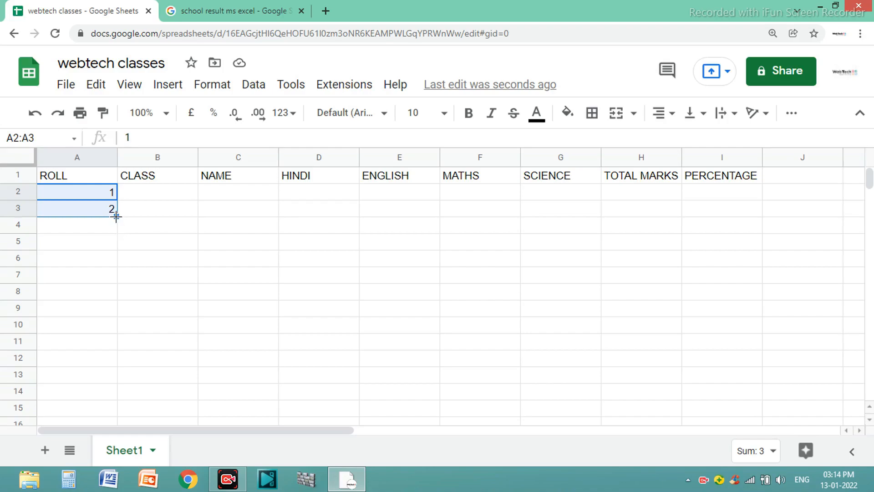
drag(116, 216, 113, 357)
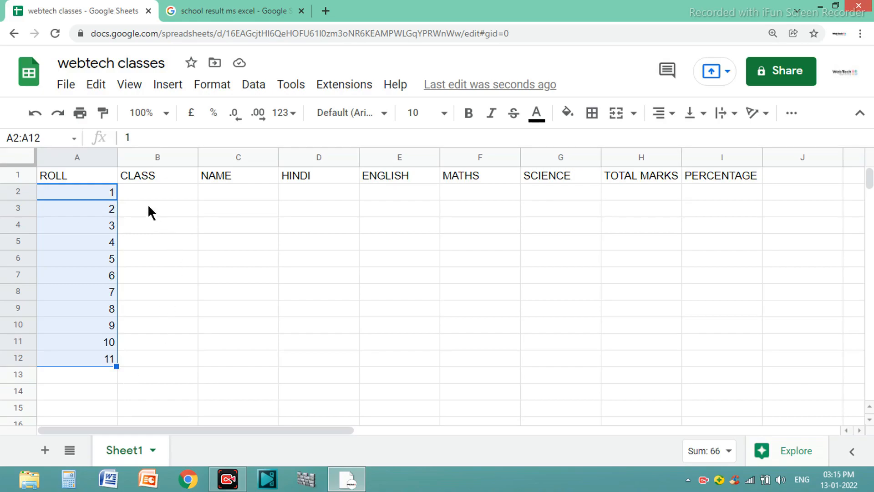
Enter class 10 in cells B2 and B3 and fill it down to cell B12.
click(164, 200)
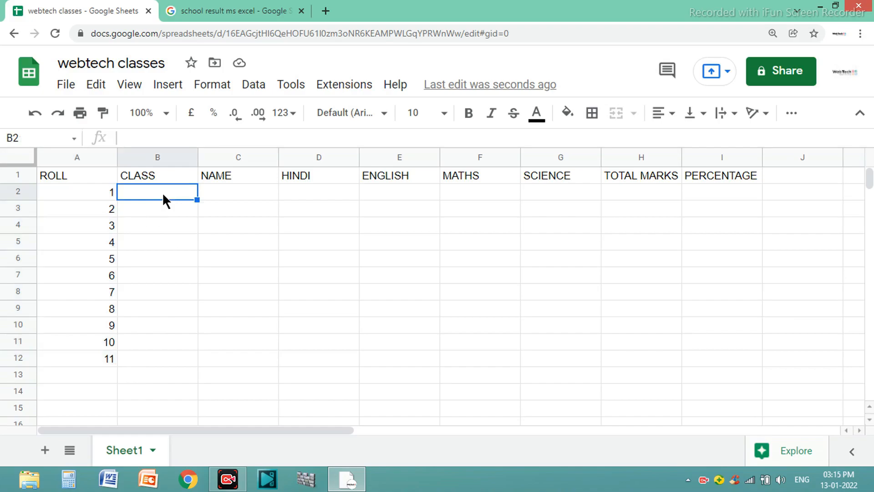
text(10)
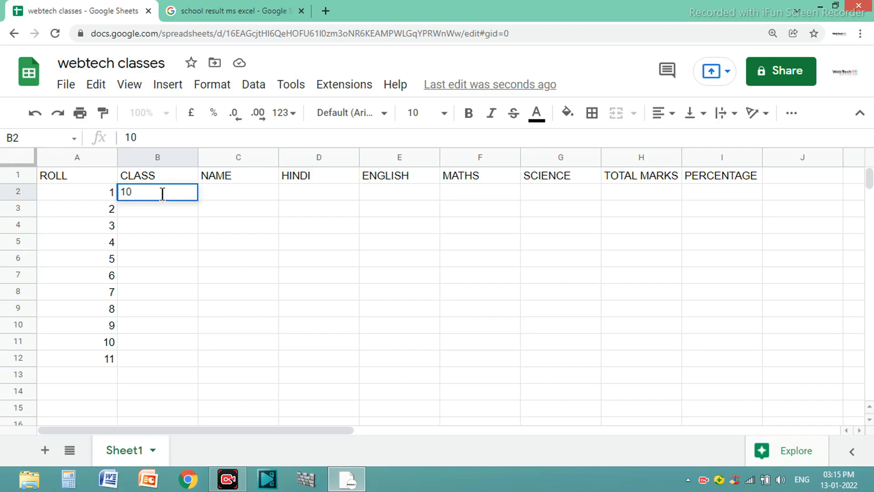
click(171, 207)
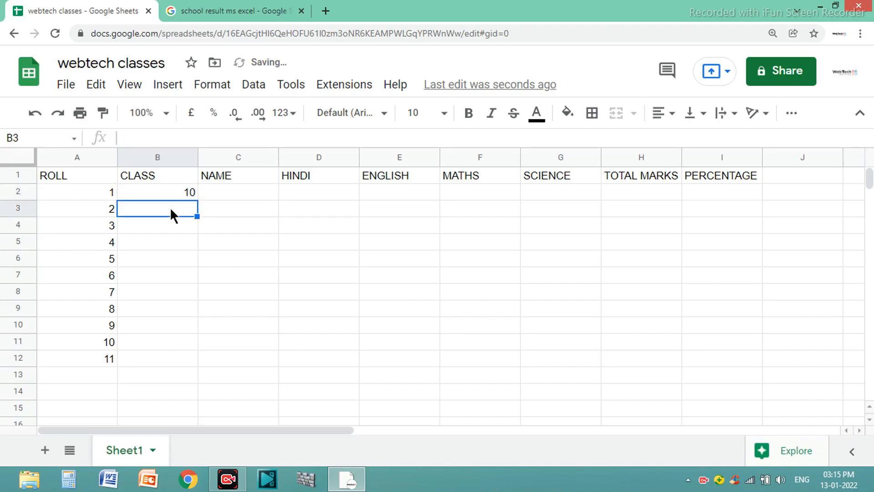
text(10)
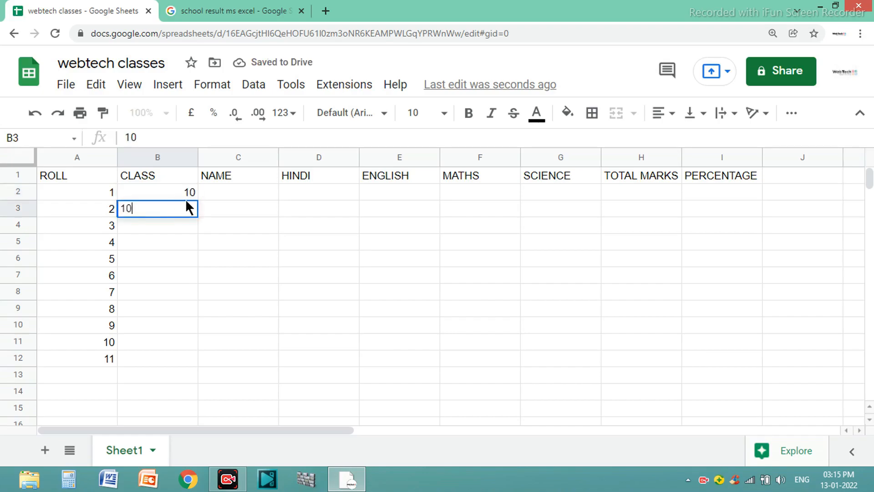
click(170, 193)
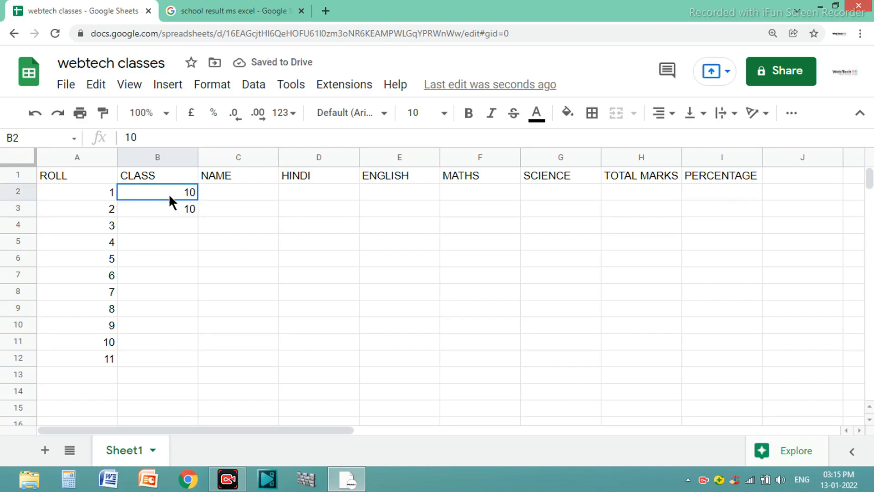
drag(170, 193, 169, 210)
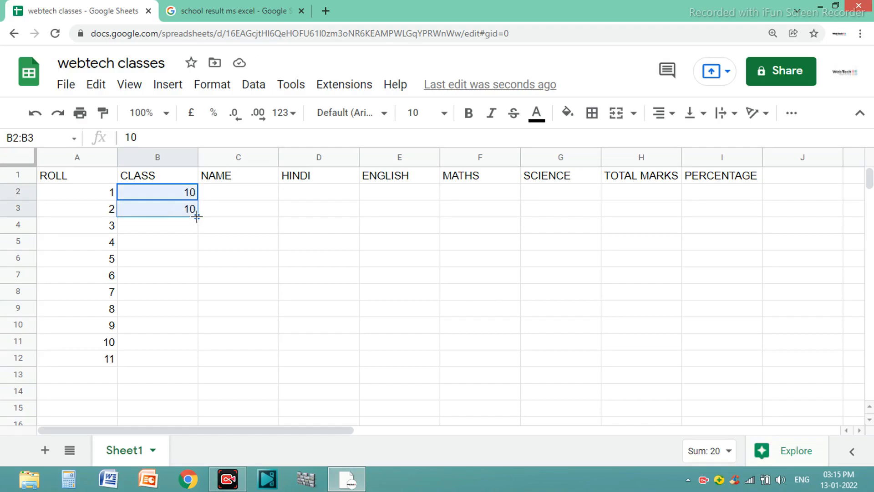
drag(196, 217, 200, 362)
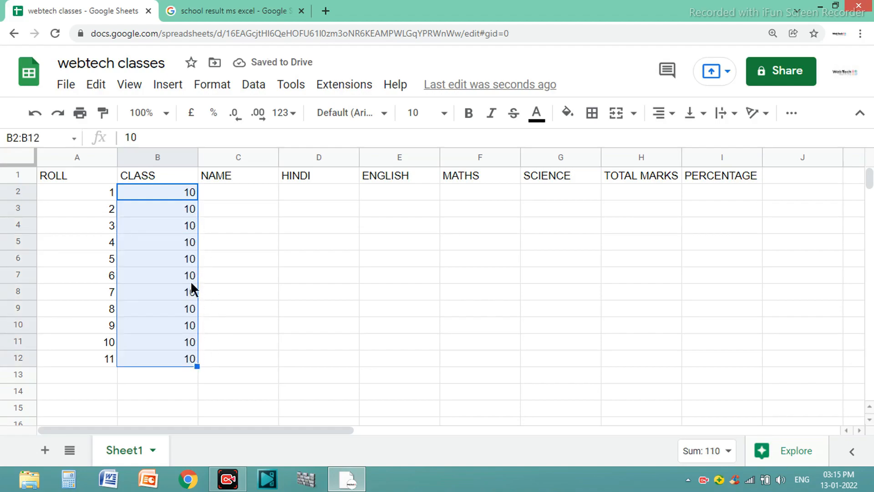
Enter the students' names in column C and their Hindi, English, Maths and Science marks in D2:G11.
click(239, 197)
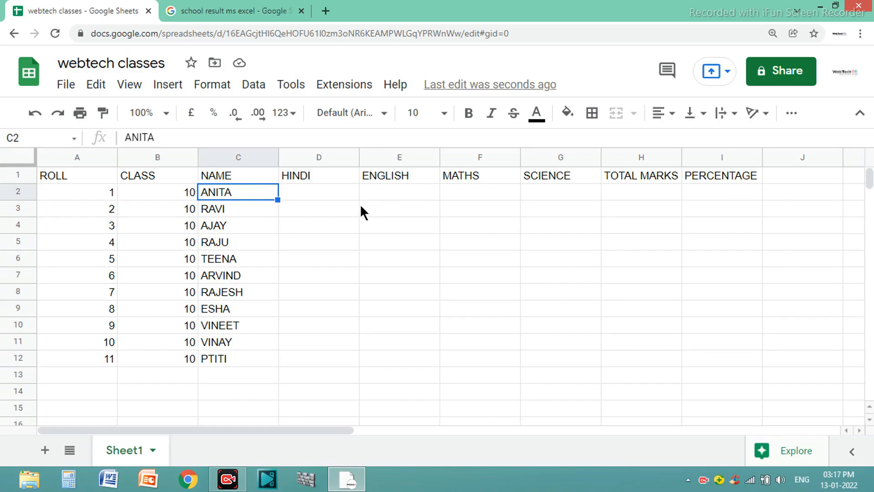
click(318, 198)
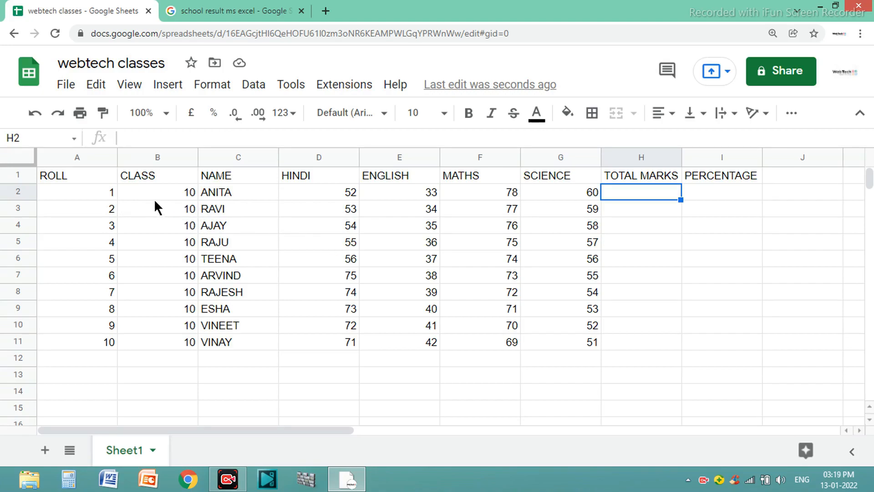
Centre the contents of the whole table A1:I11 horizontally.
key(ctrl+a)
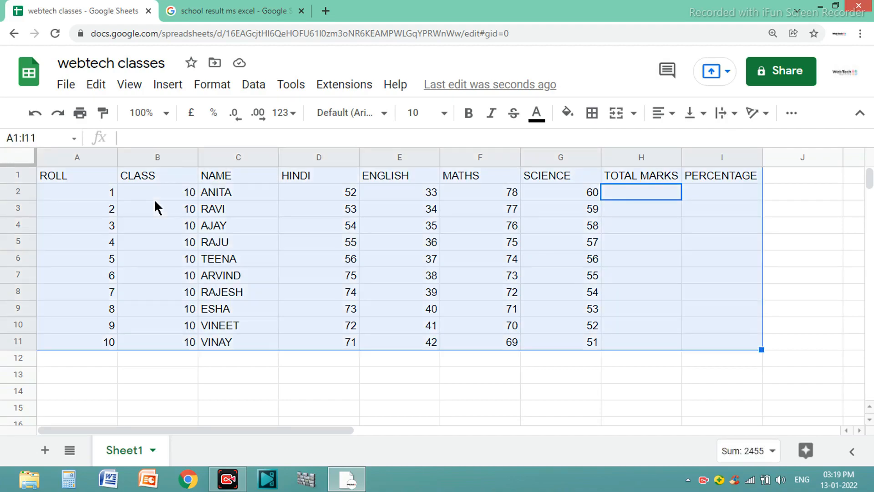
click(676, 117)
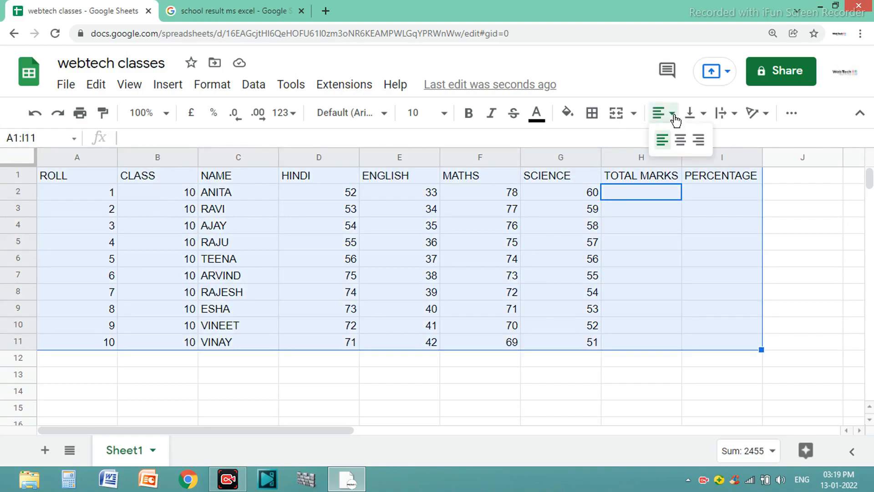
click(683, 144)
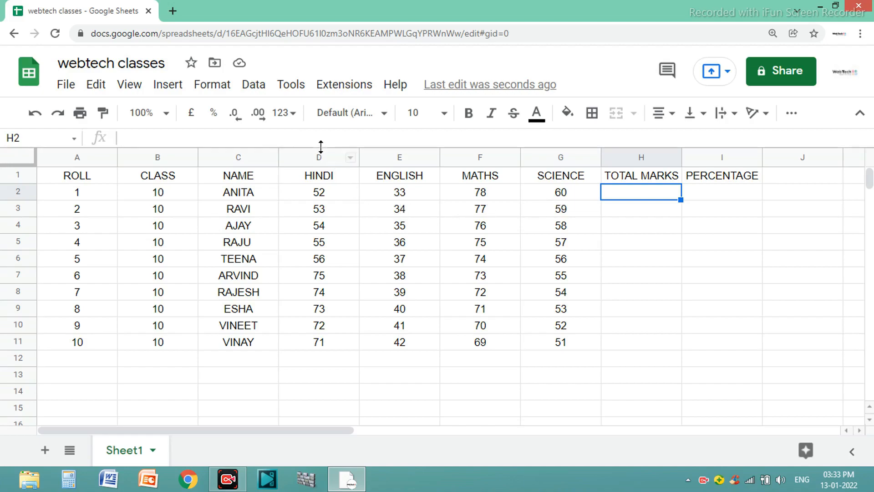
Enter the formula =D2+G2 in cell H2 for the first student's total marks.
click(323, 191)
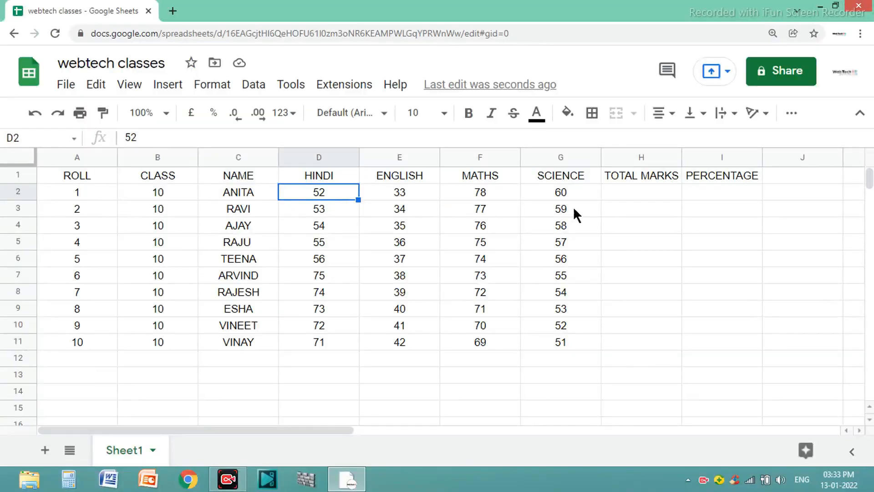
click(581, 195)
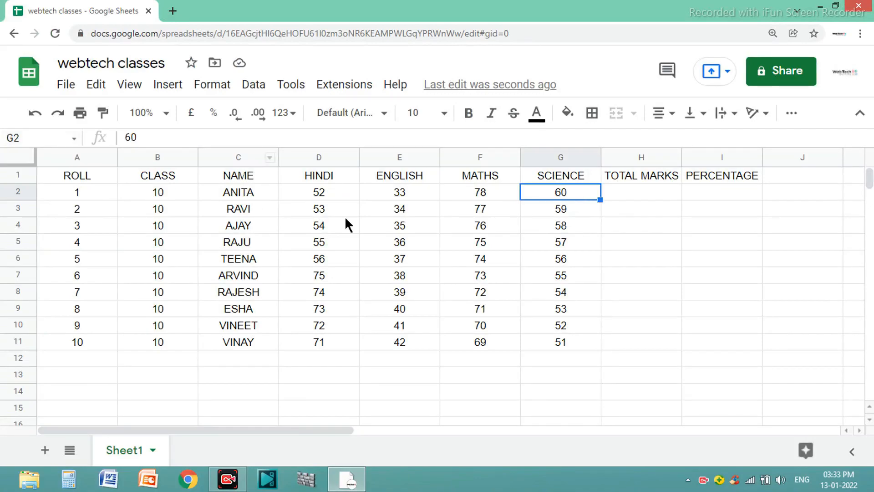
click(615, 192)
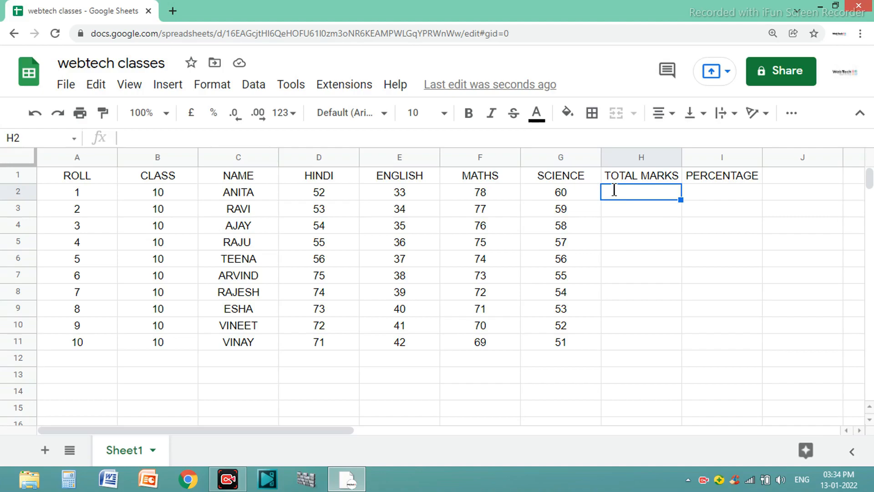
text(=)
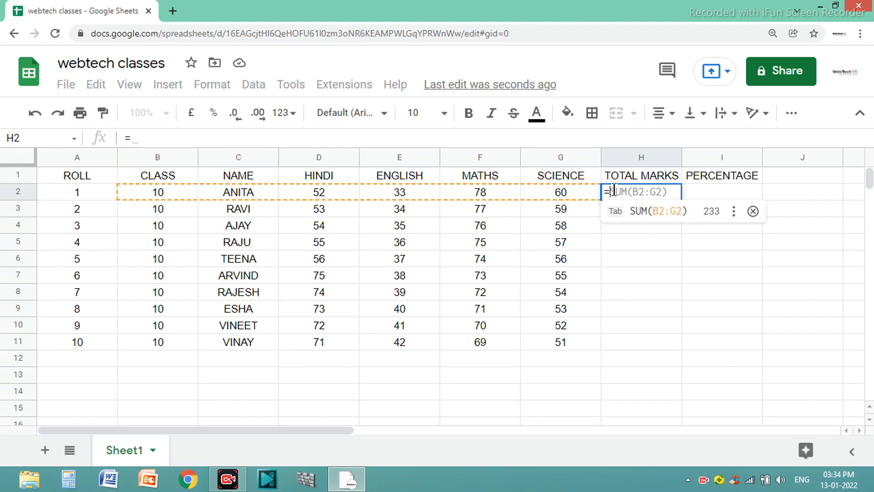
text(D2)
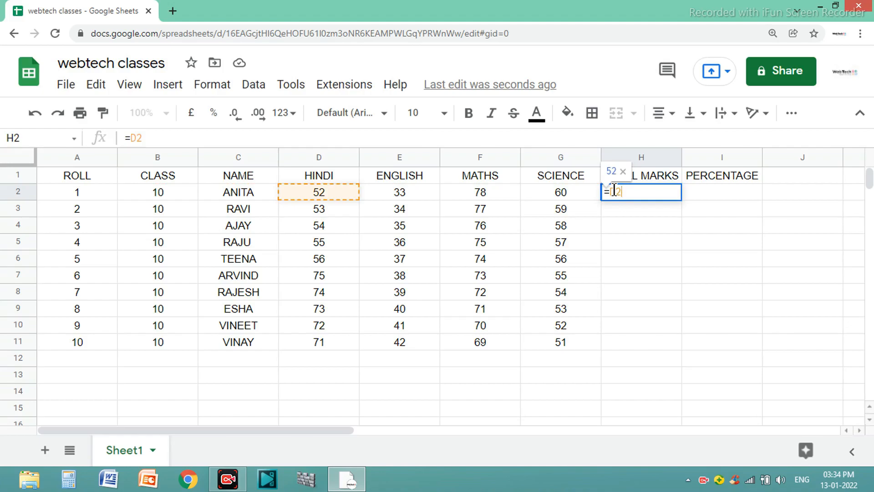
text(+)
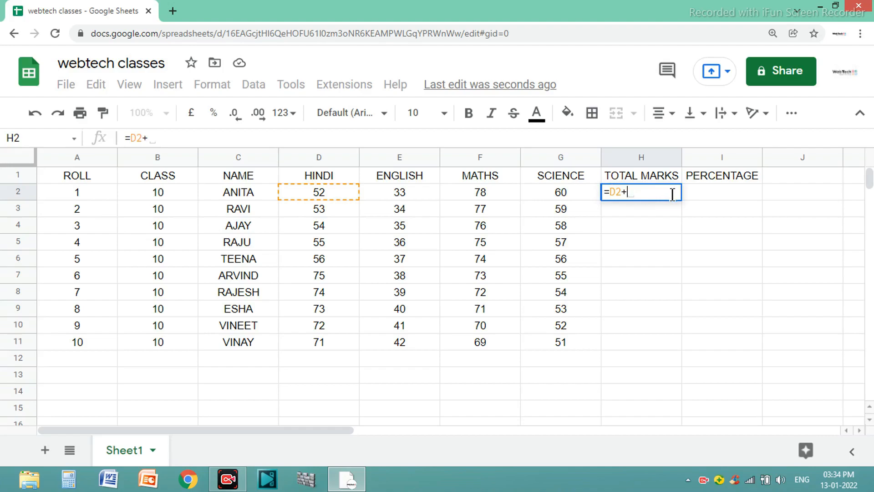
text(G2)
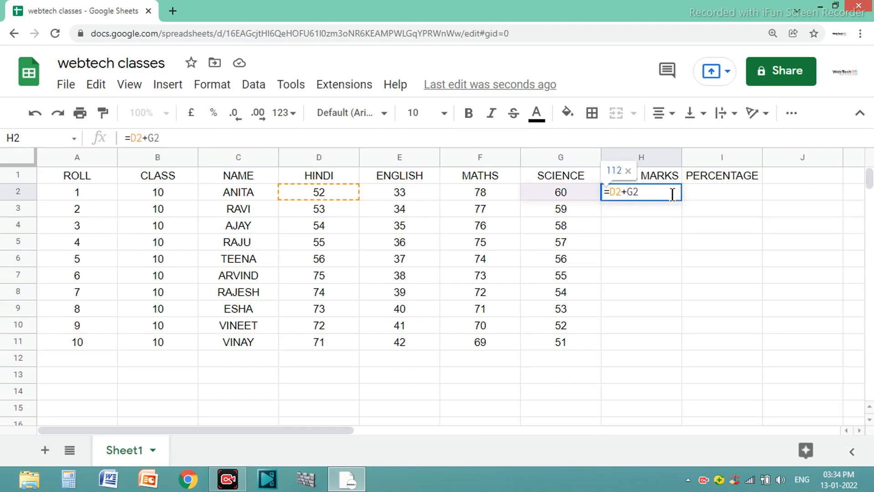
key(Return)
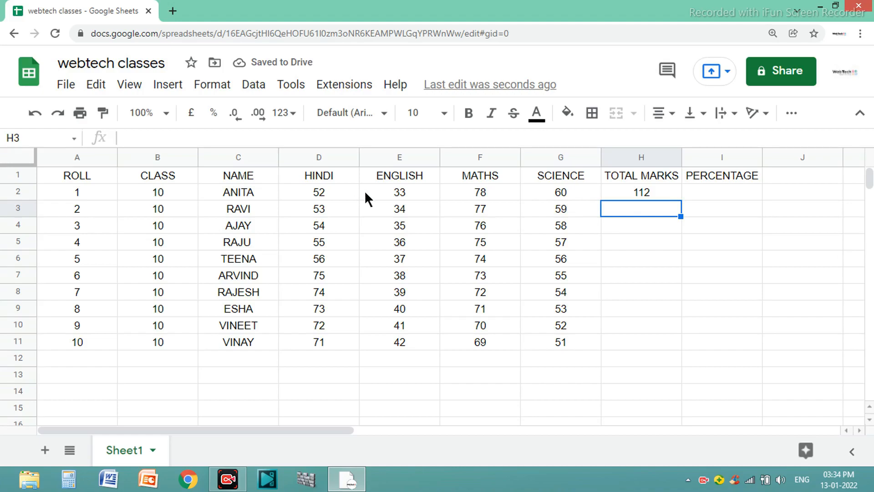
Enter the suggested formula =D3+G3 in cell H3 for the second student's total marks.
click(624, 193)
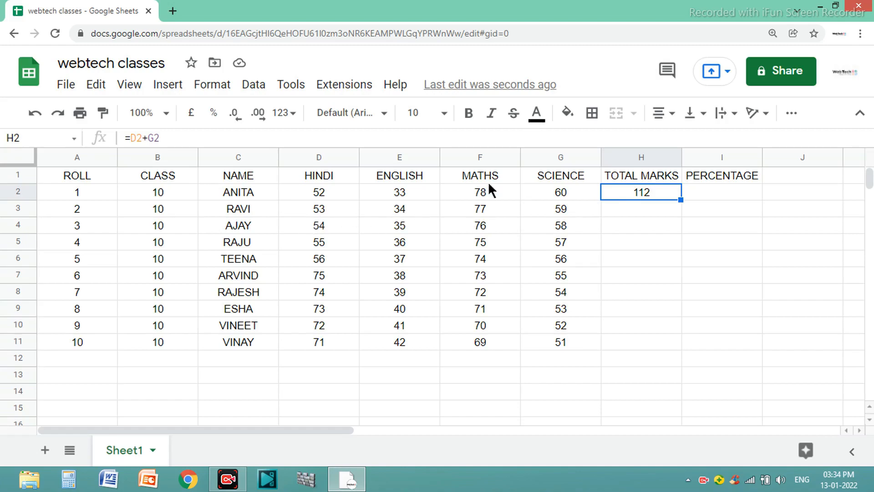
click(632, 208)
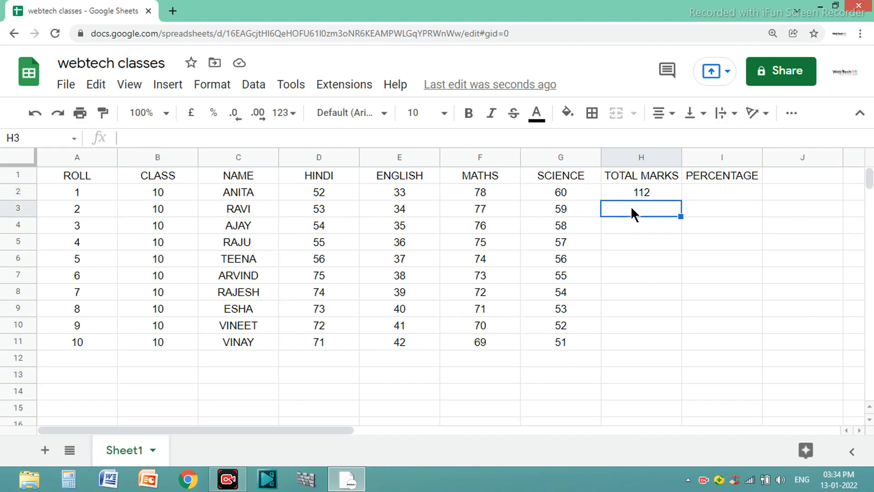
text(=)
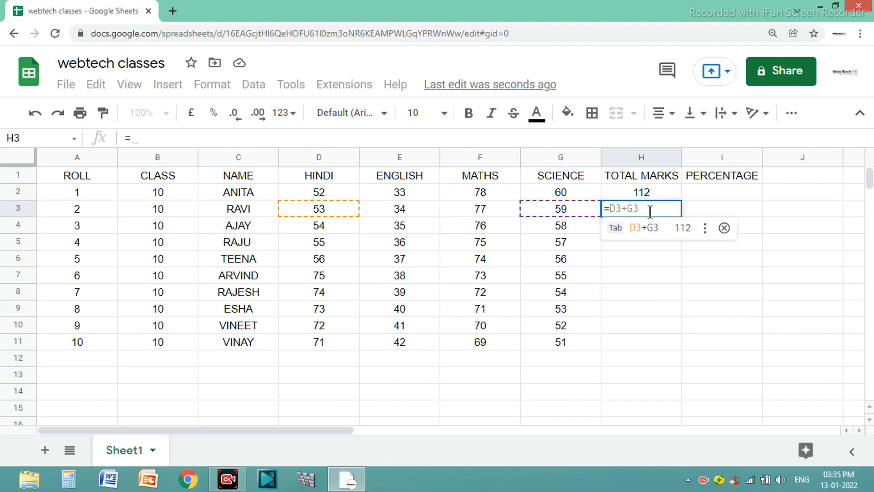
key(Tab)
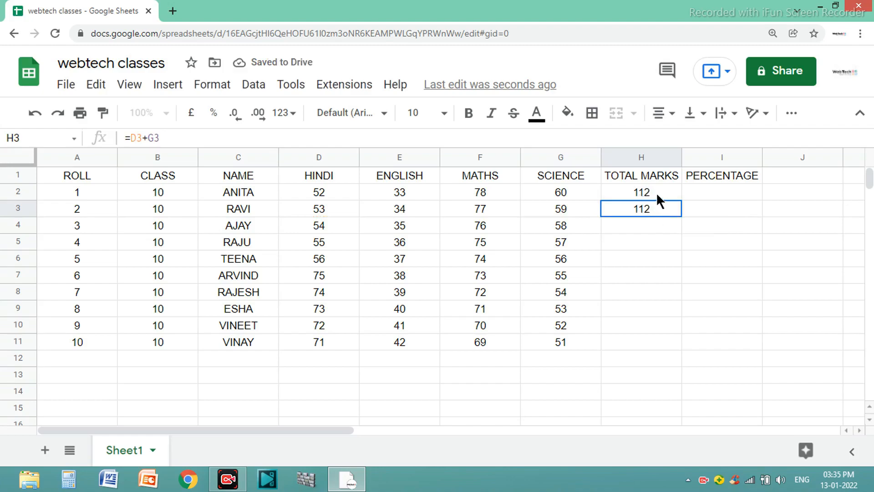
Fill the total marks formulas from H2:H3 down to cell H11.
click(644, 188)
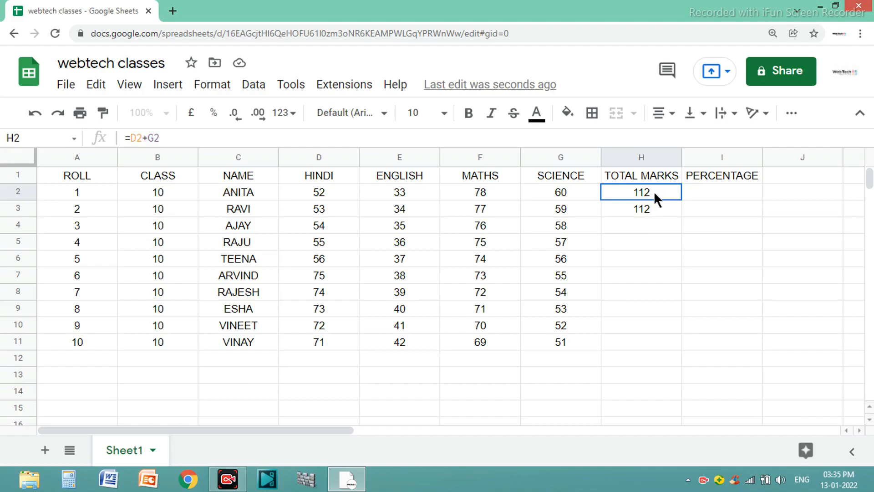
drag(654, 190, 654, 208)
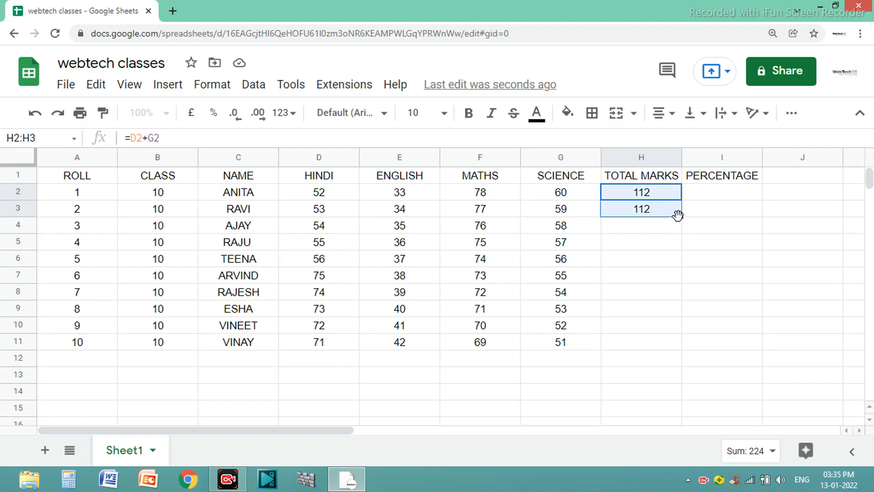
drag(681, 217, 680, 338)
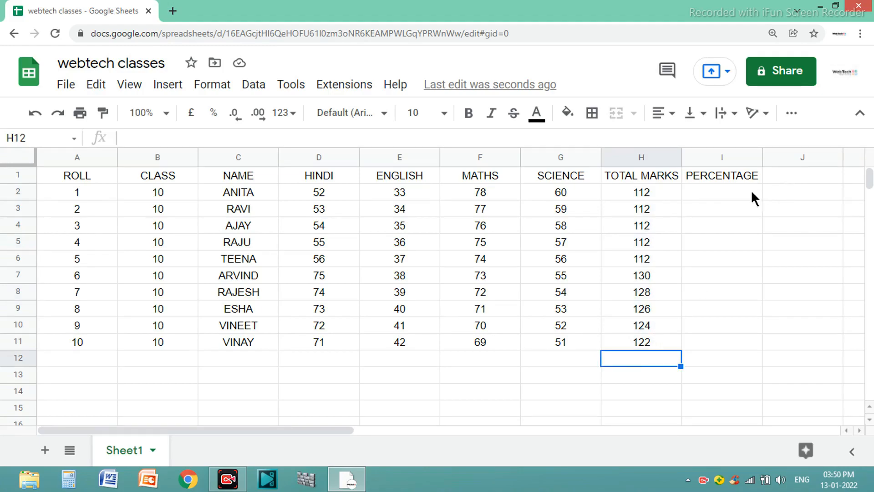
Enter the formula =H2/400*100 in cell I2 for the first student's percentage.
click(719, 190)
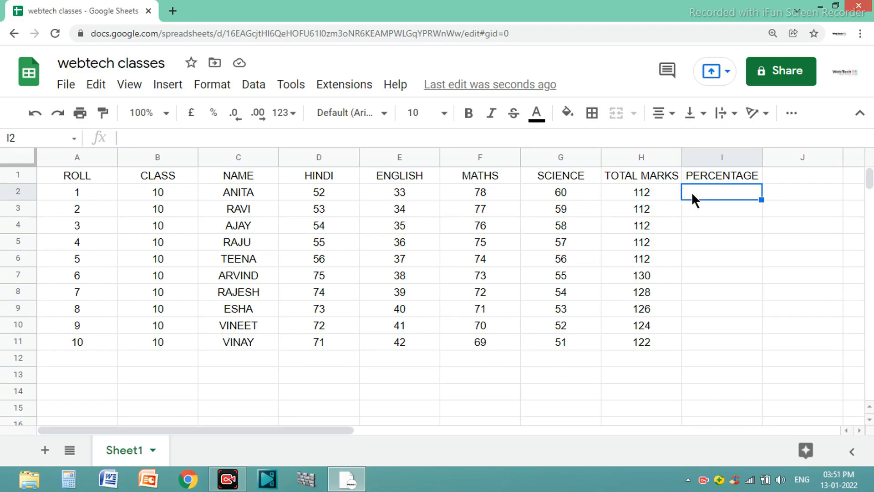
text(=)
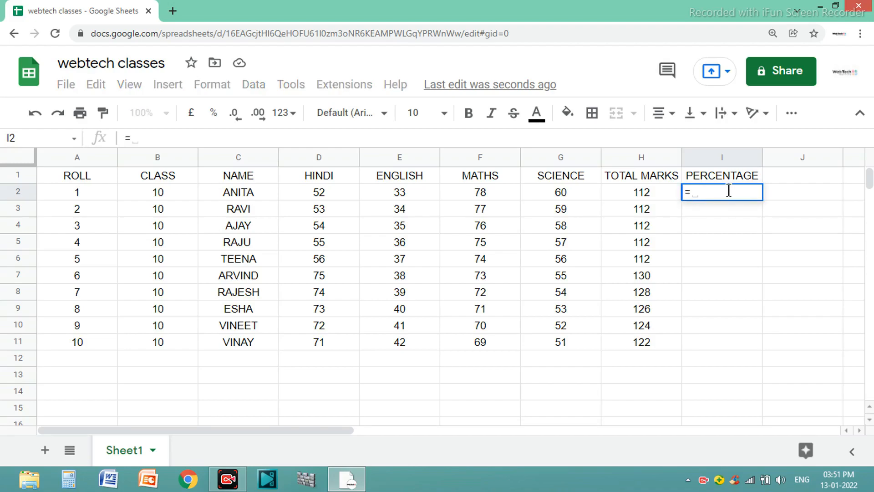
click(644, 189)
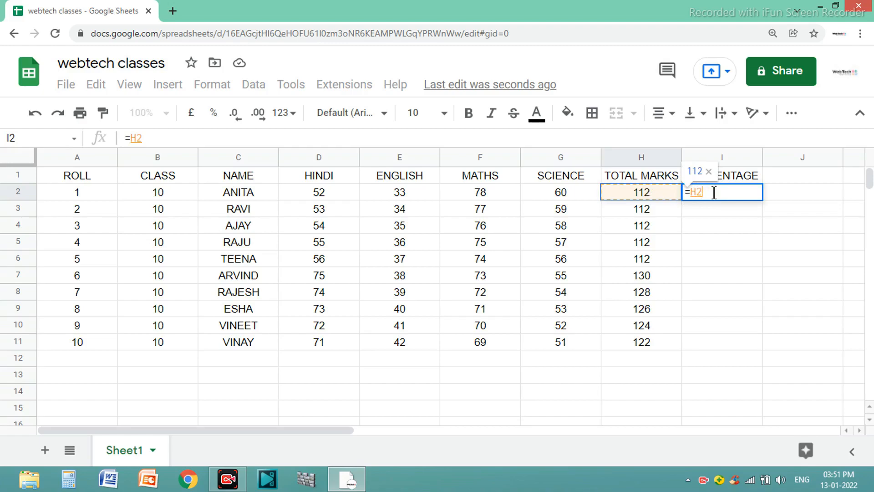
text(/)
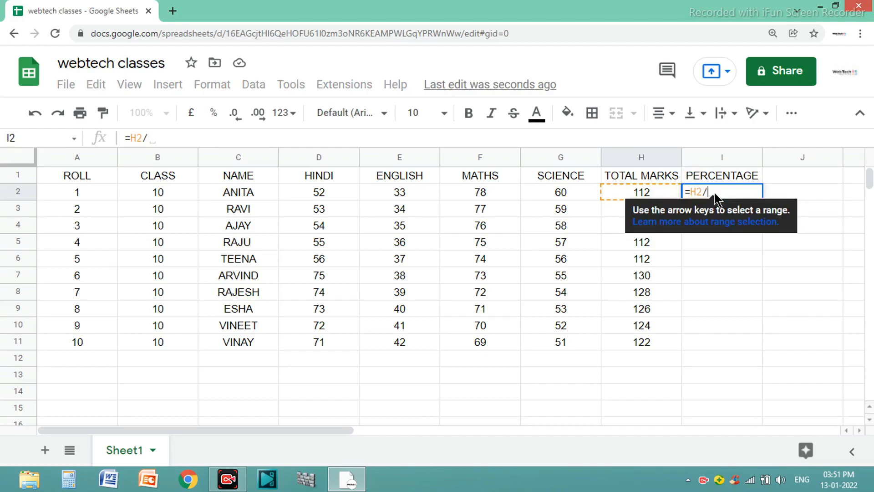
text(400)
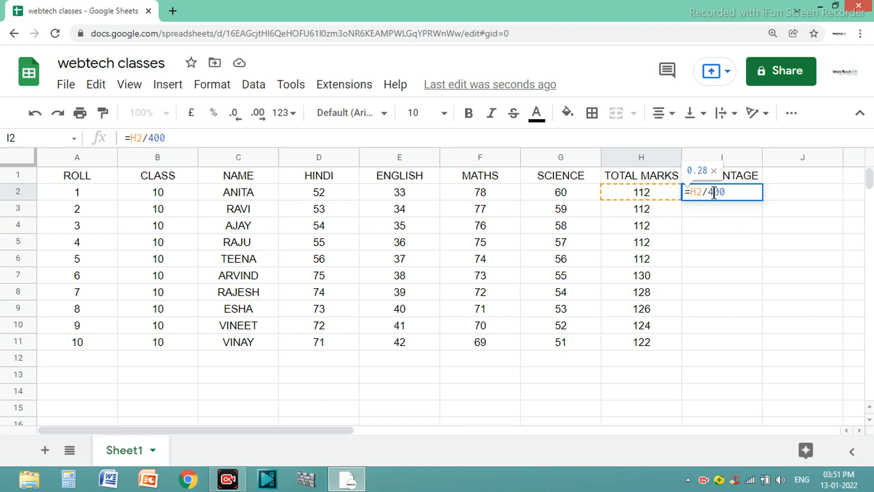
text(*)
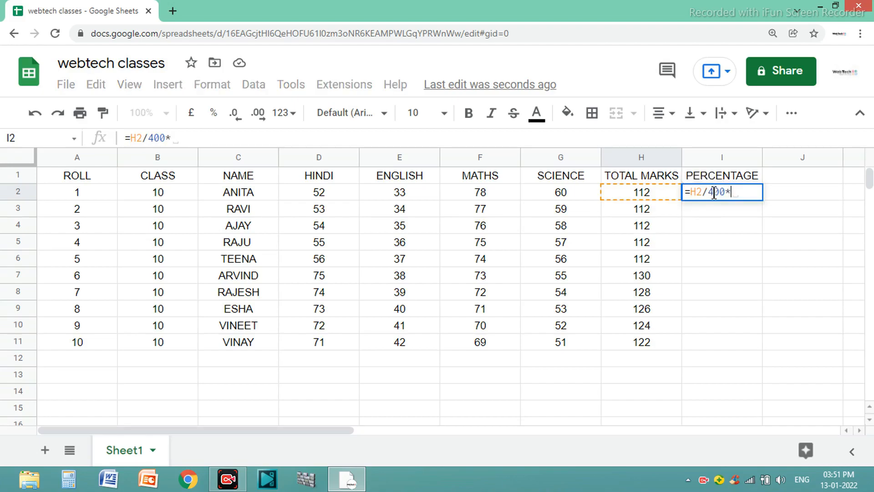
text(100)
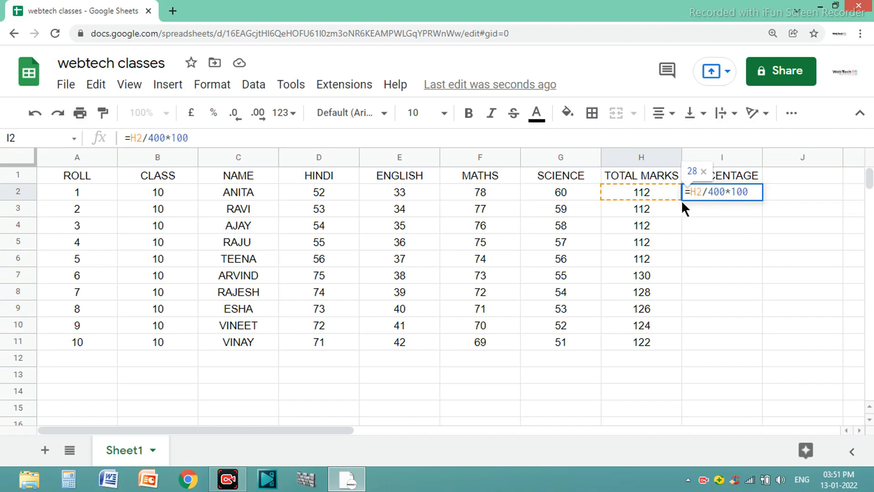
key(Return)
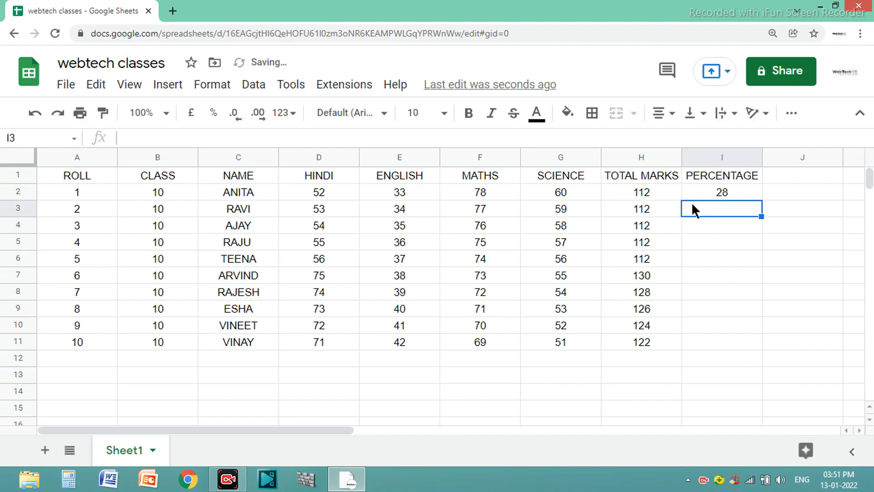
Enter the formula =H3/400*100 in cell I3 for the second student's percentage.
click(714, 192)
click(715, 210)
text(=)
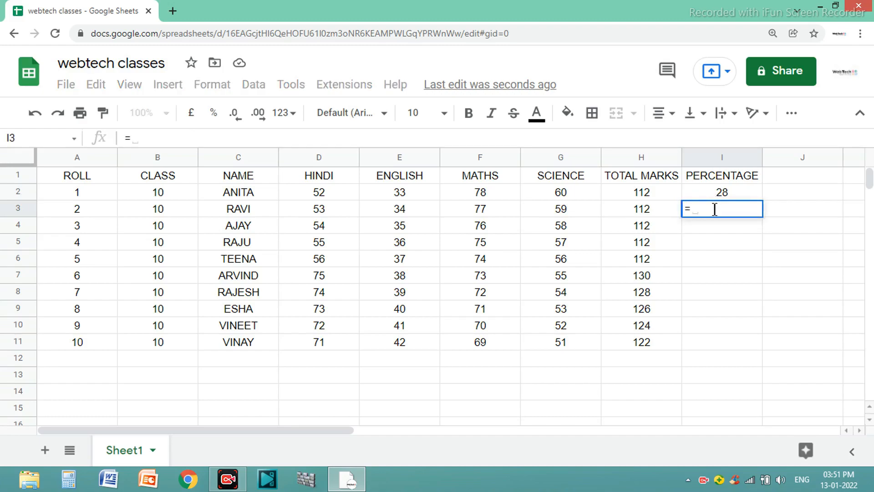
click(657, 210)
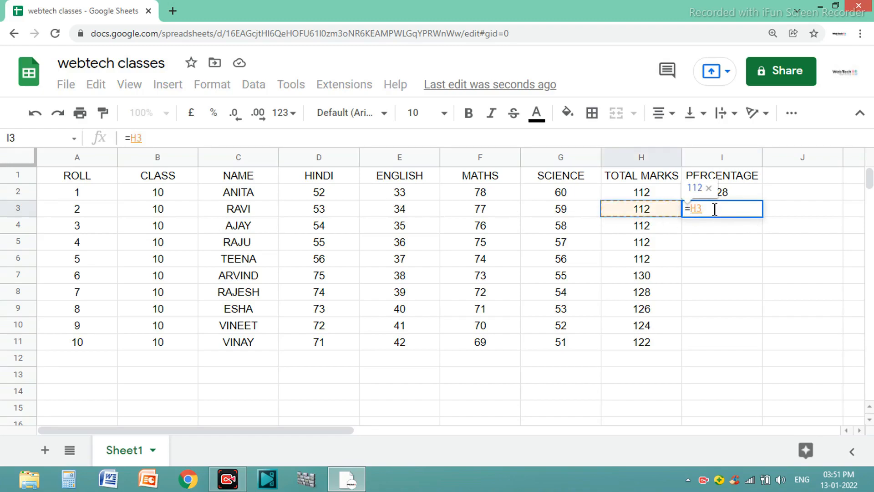
text(/400)
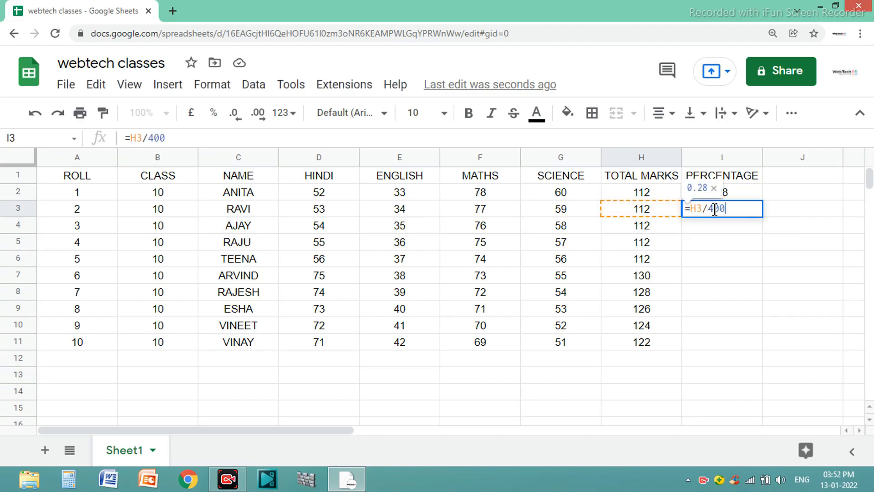
text(*100)
key(Return)
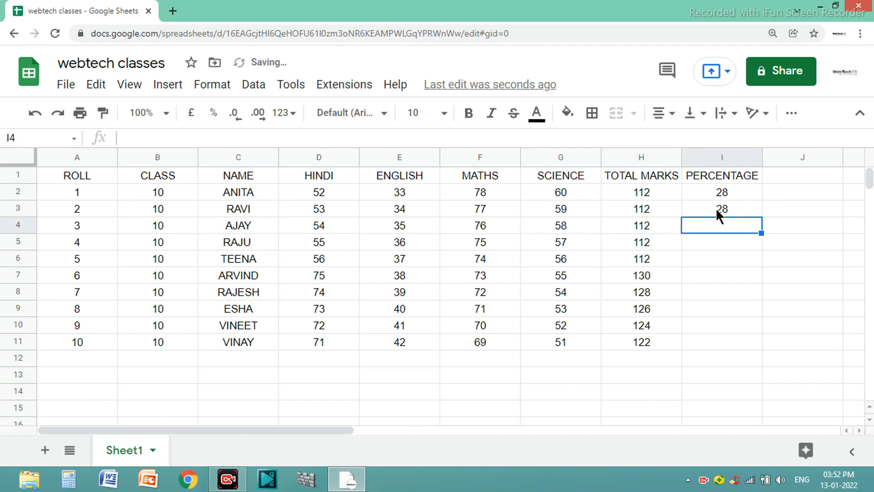
Fill the percentage formulas from I2:I3 down to cell I11.
click(723, 194)
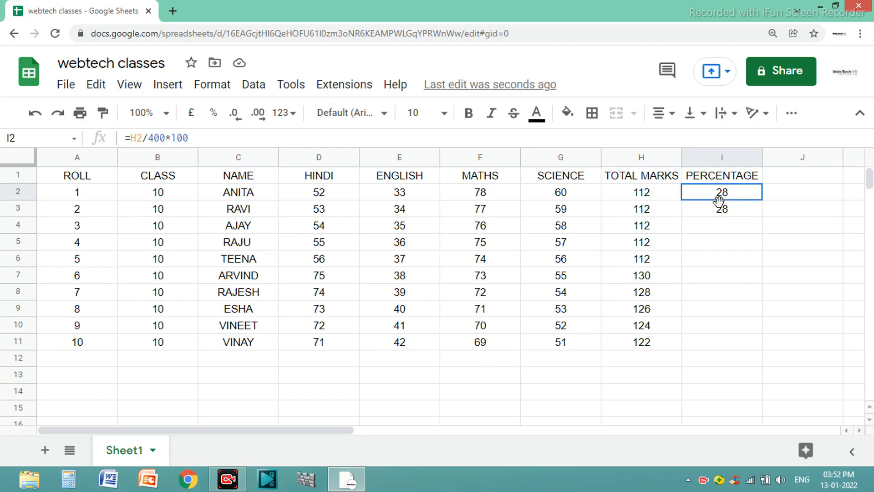
drag(719, 194, 720, 209)
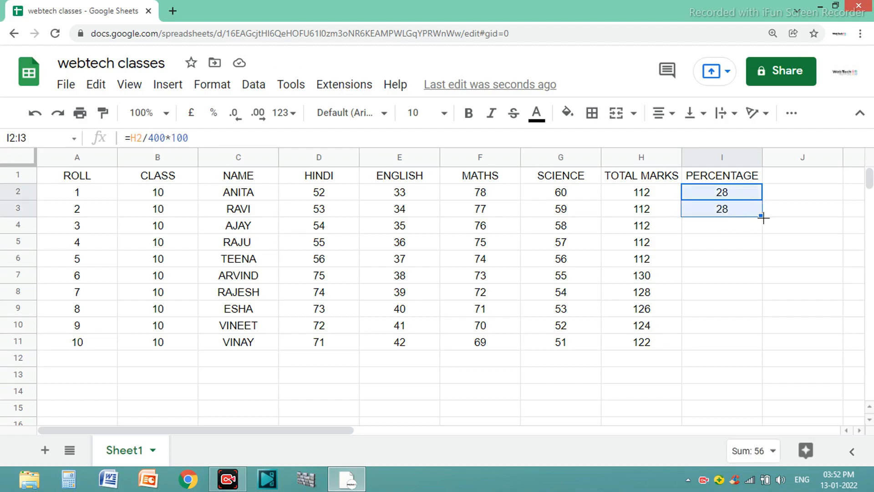
drag(761, 216, 757, 347)
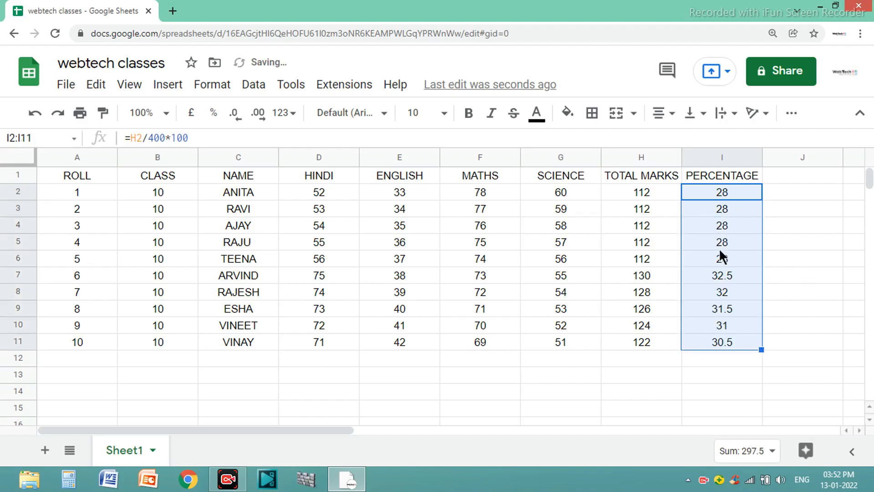
click(809, 244)
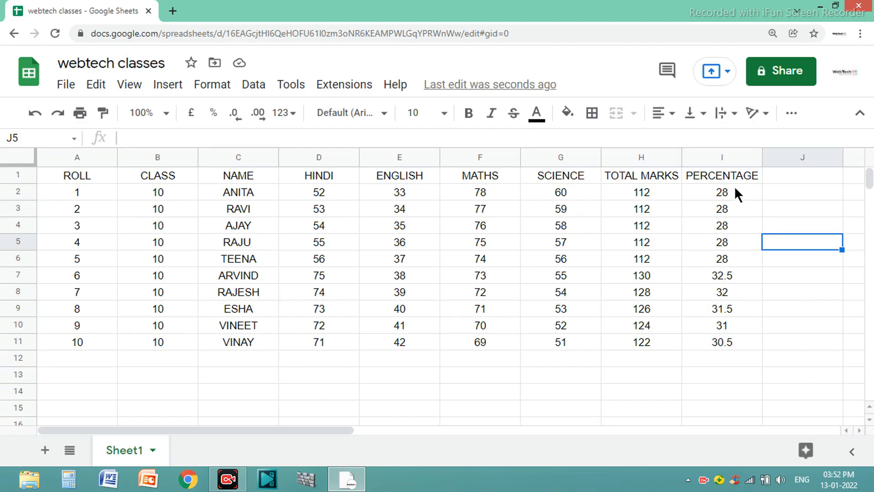
click(742, 346)
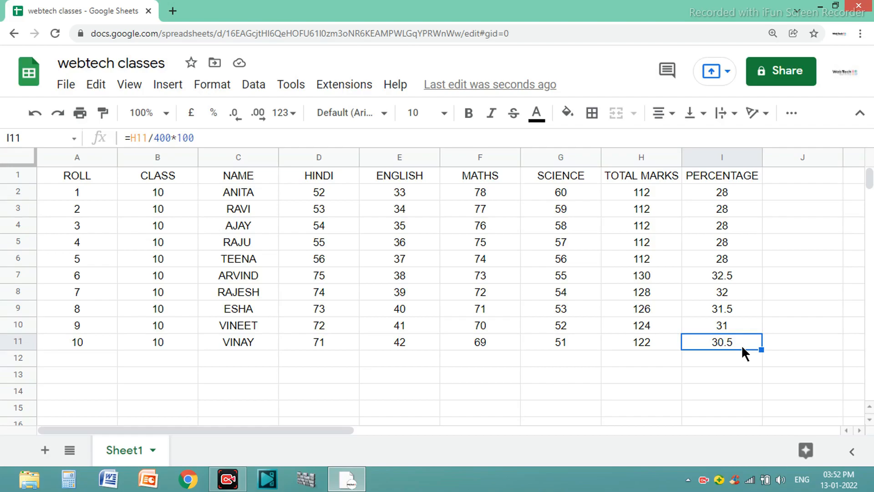
Make the header row A1:I1 bold and set its text colour to red.
click(106, 181)
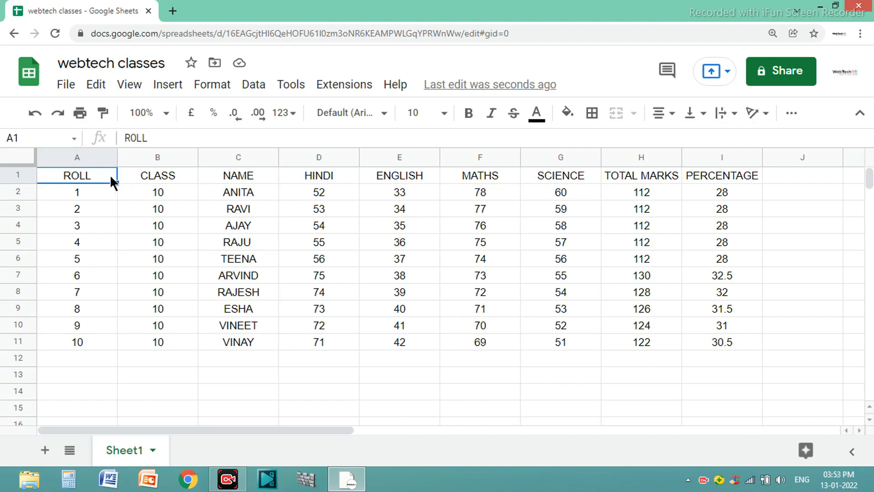
drag(103, 174, 706, 193)
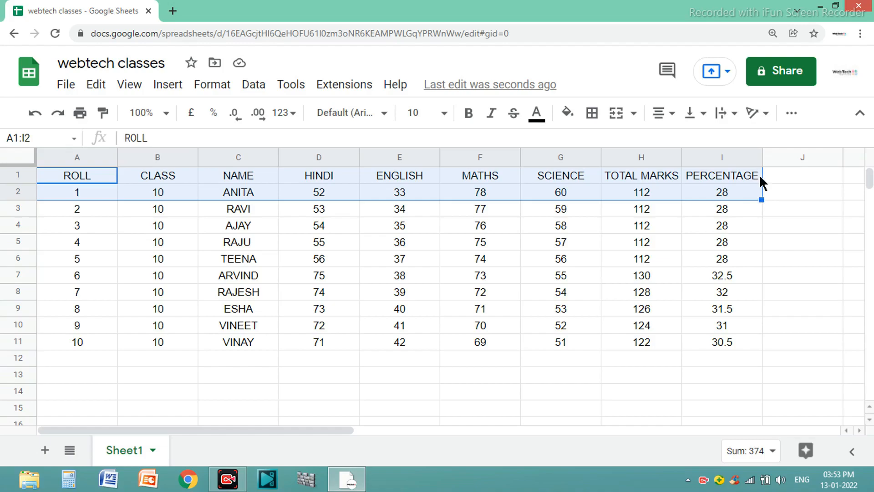
click(780, 175)
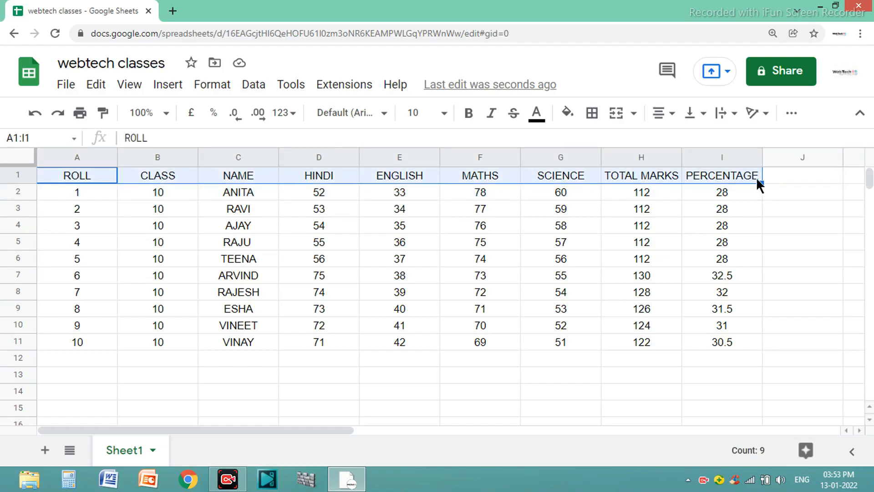
click(469, 122)
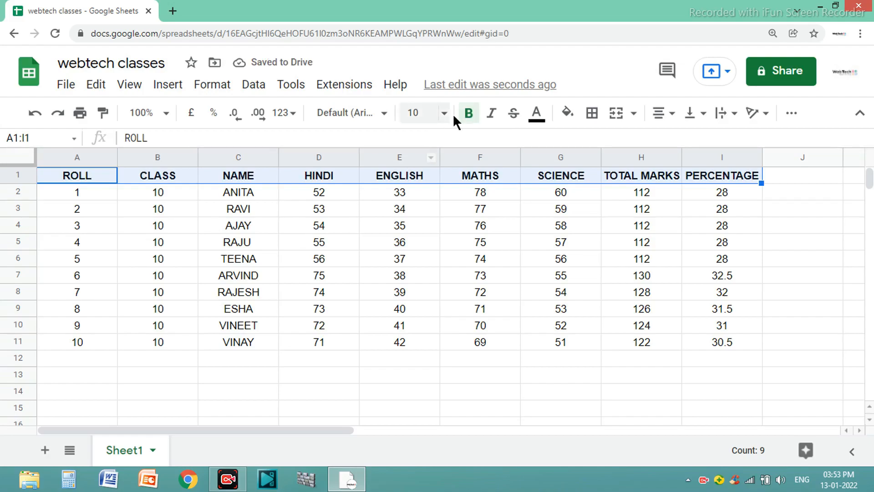
click(537, 114)
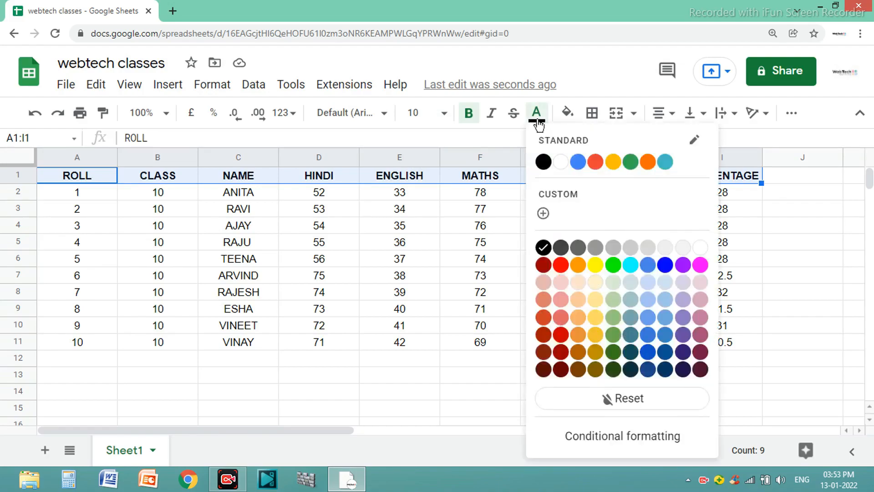
click(560, 265)
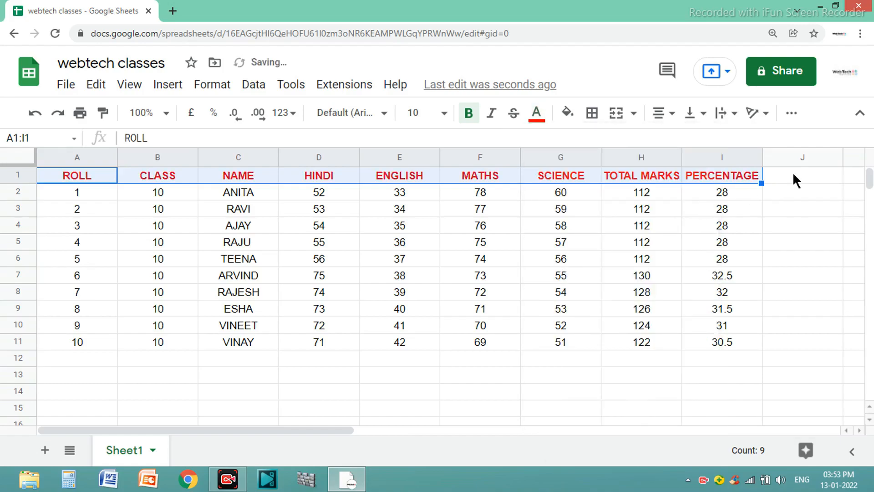
click(804, 176)
Give the header cells A1:I1 a light orange fill colour.
click(573, 123)
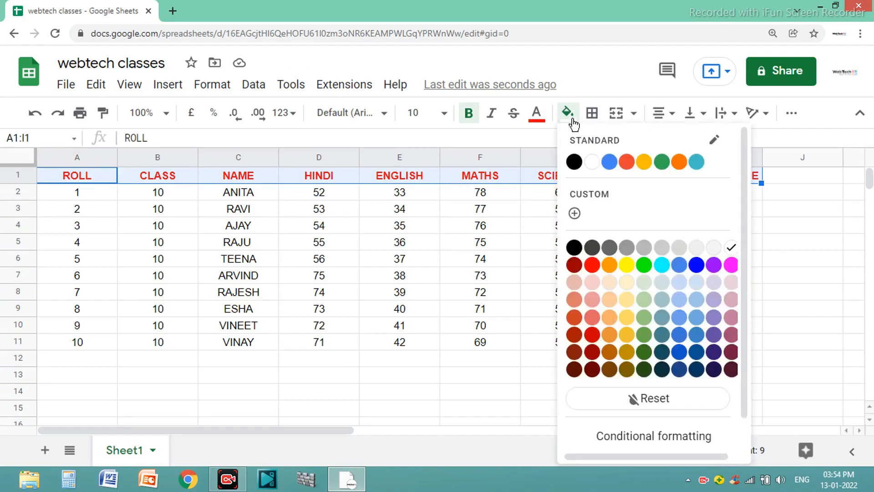
click(606, 300)
click(778, 212)
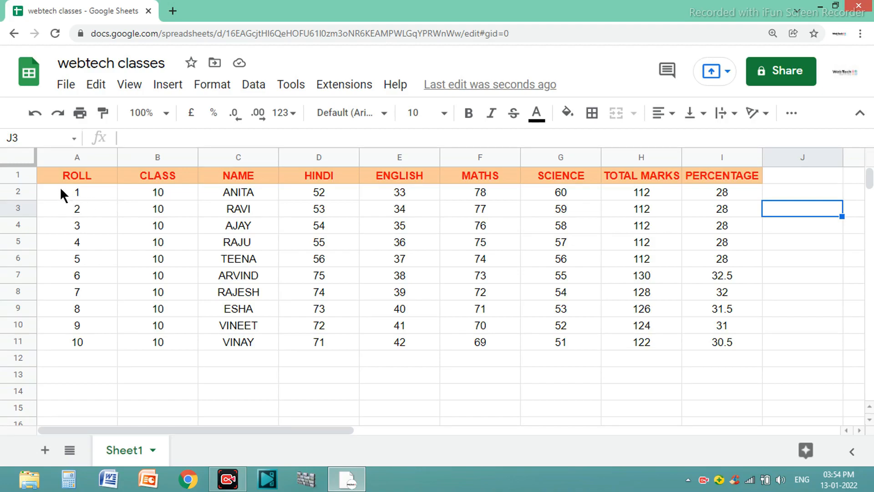
Set the text colour of the student data in A2:I11 to blue.
drag(60, 190, 739, 348)
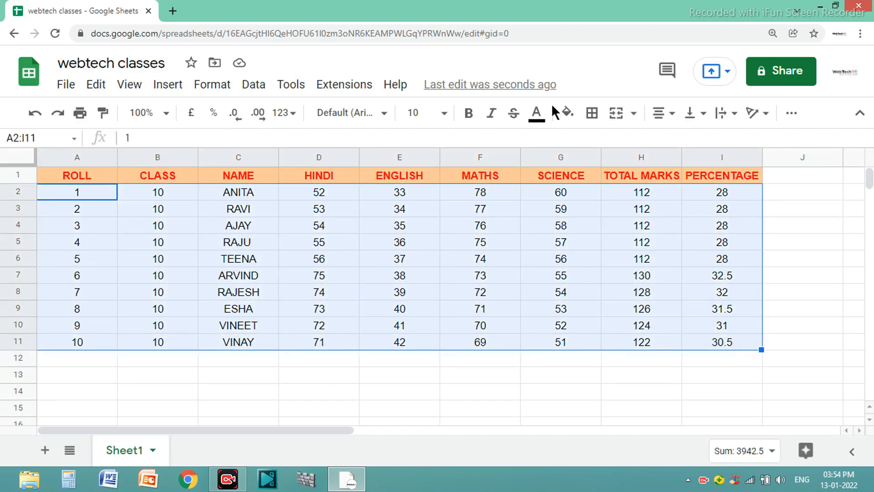
click(537, 113)
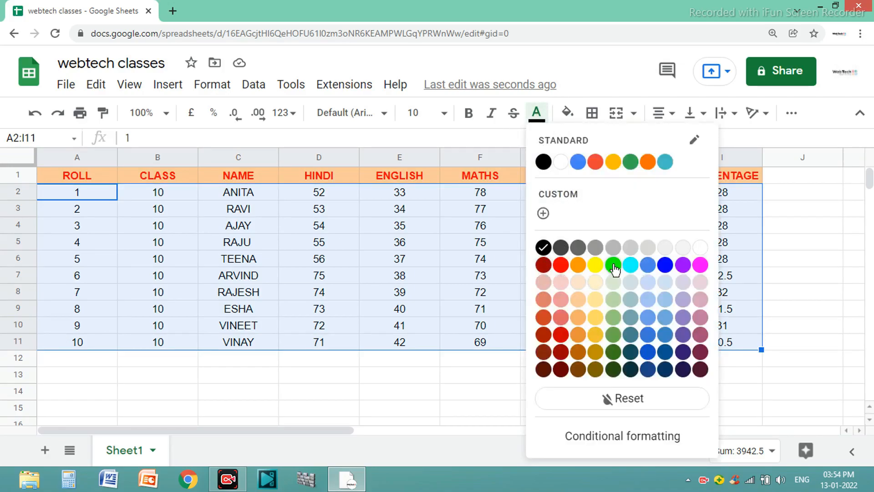
click(664, 266)
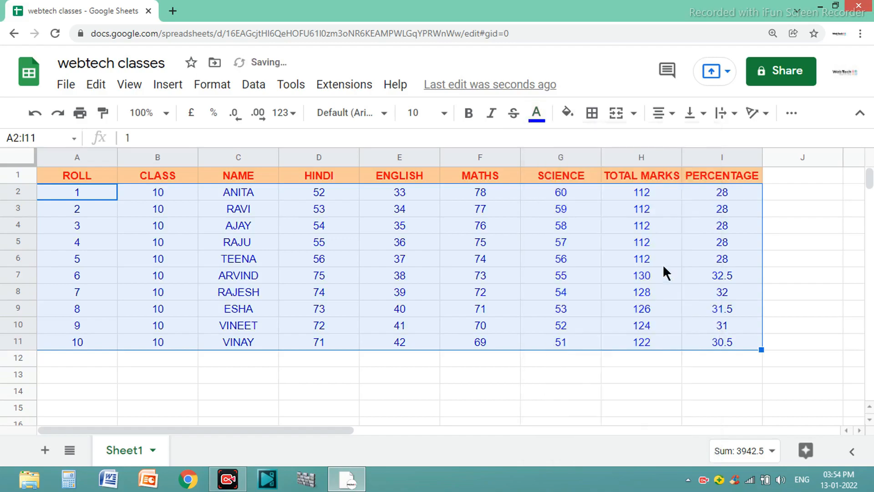
click(800, 225)
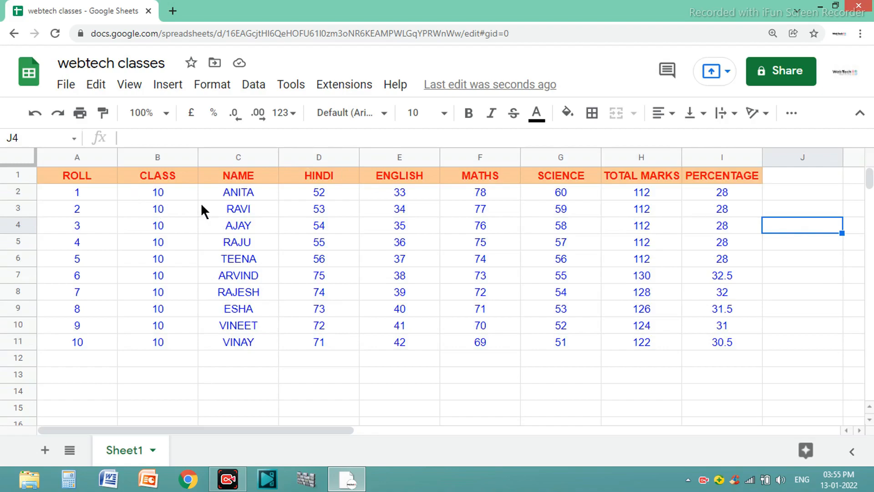
Change the font of the student names in C2:C11 to Oswald.
drag(223, 190, 245, 347)
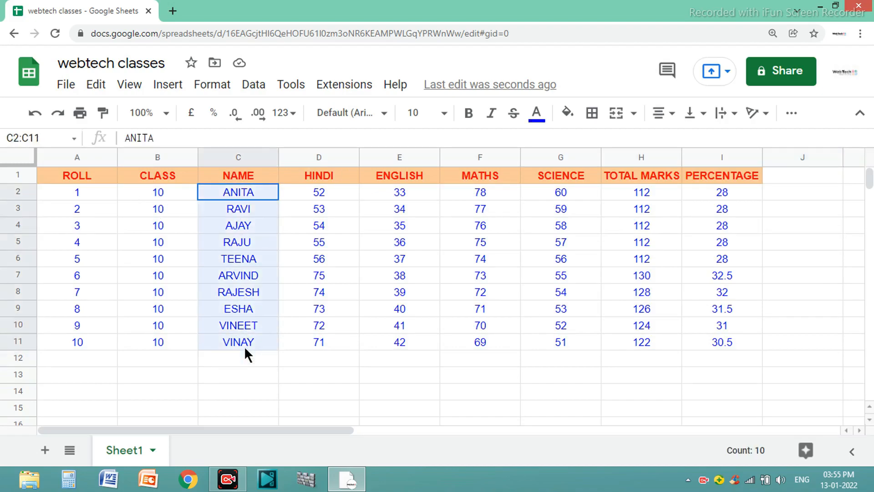
click(385, 113)
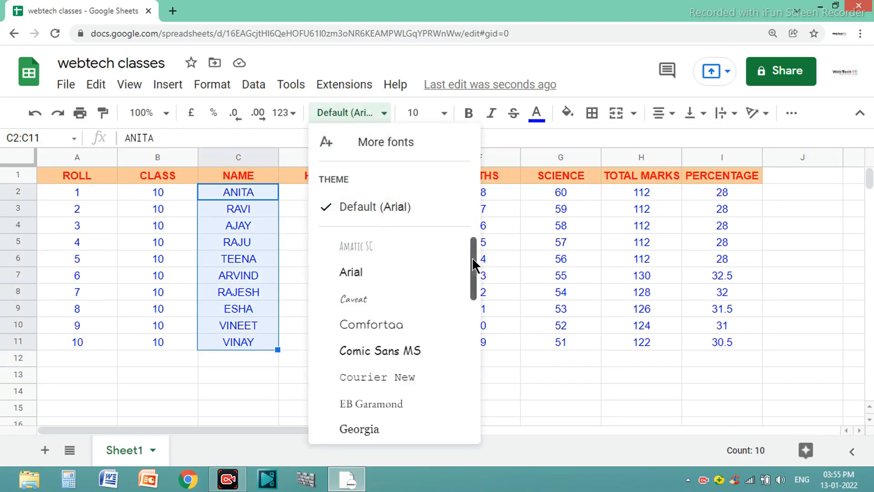
scroll(472, 258, down, 1)
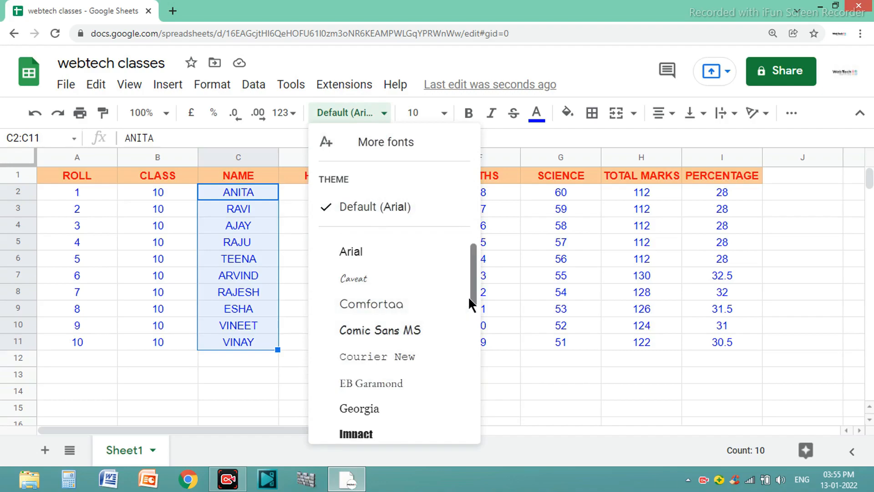
drag(472, 293, 469, 376)
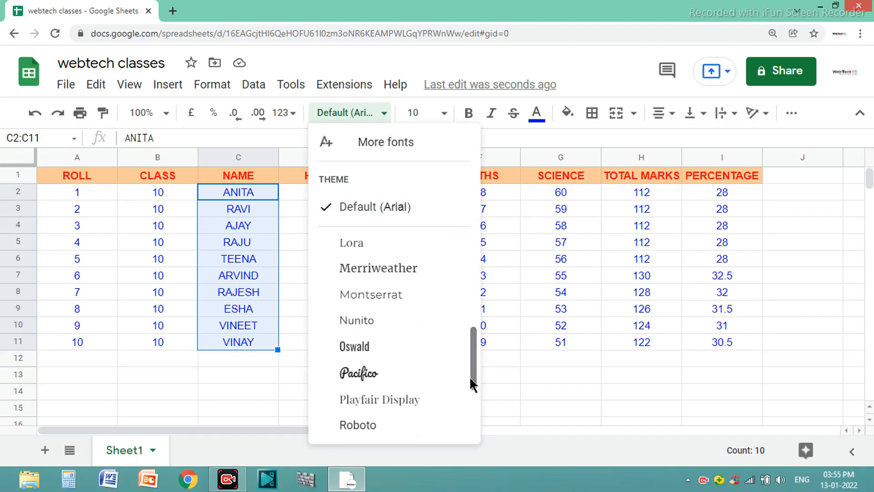
click(360, 349)
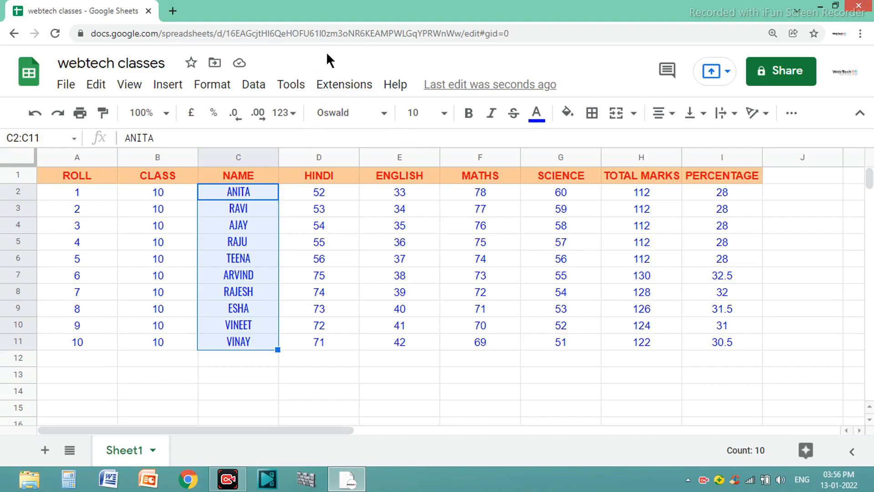
click(238, 65)
click(789, 192)
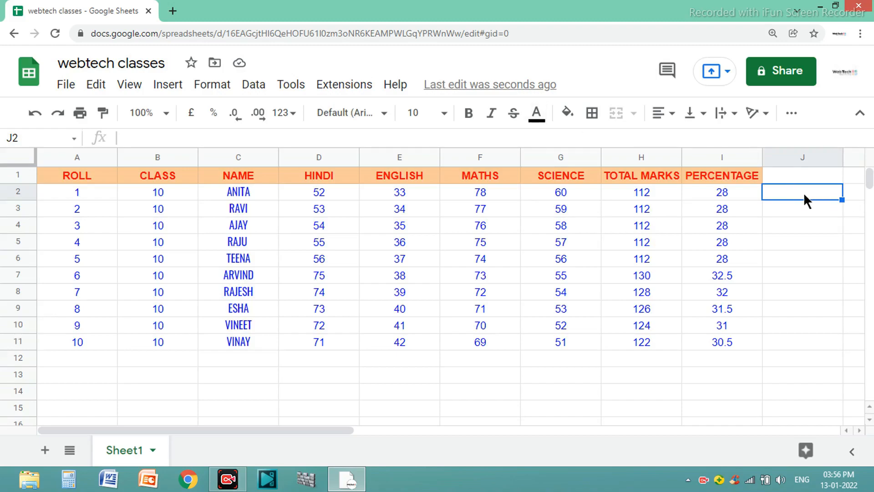
Enter the number 123456 in cell J2, beside the result table.
text(123456)
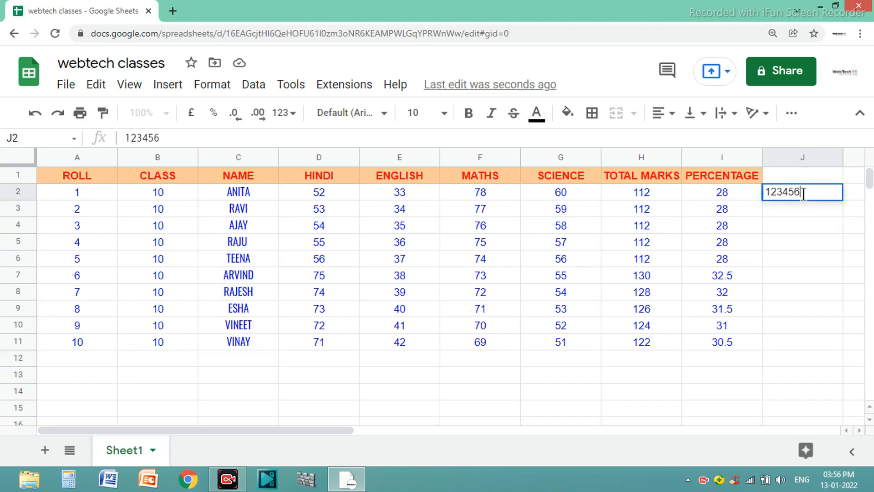
key(Return)
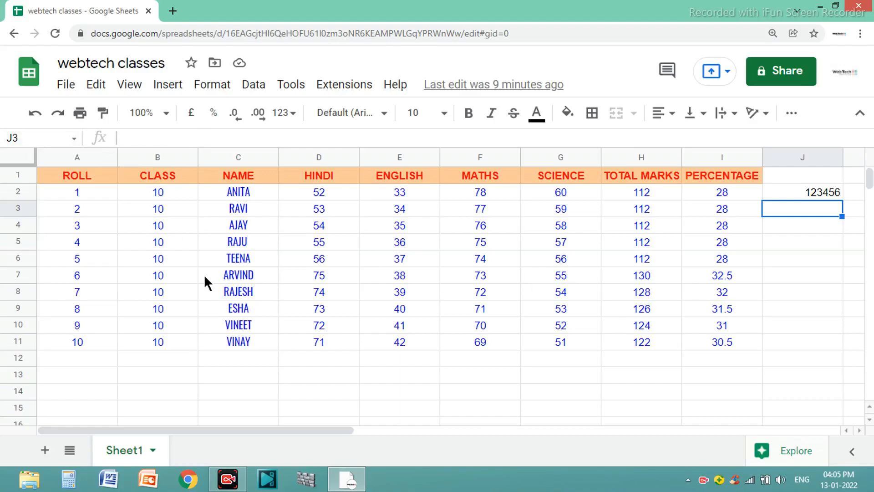
Examine the attachment formats offered for emailing this spreadsheet, and dismiss the email form without sending.
click(71, 93)
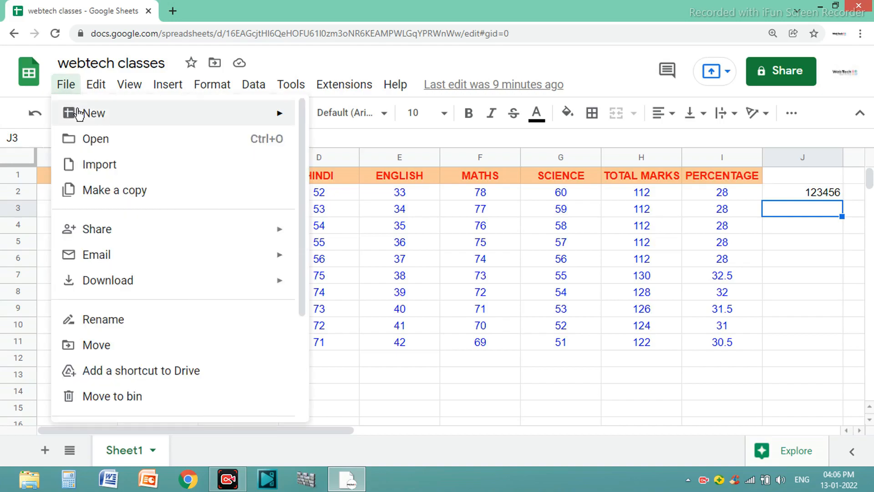
mouse_move(118, 291)
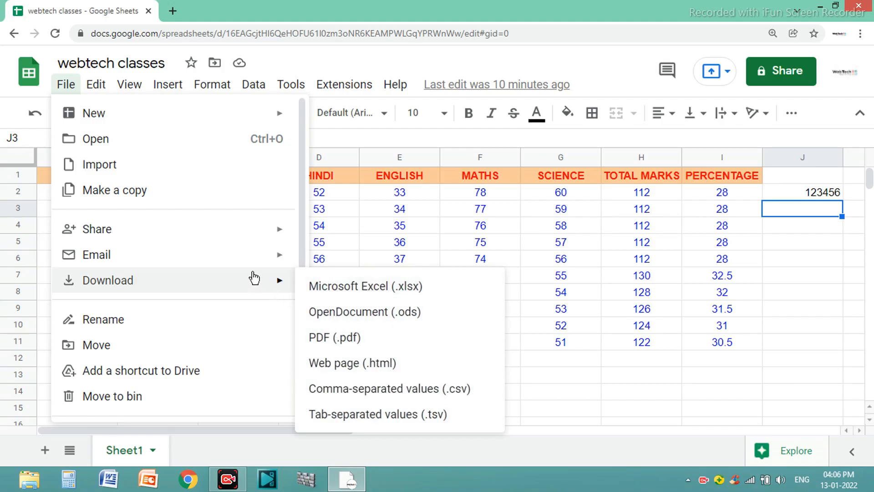
mouse_move(229, 261)
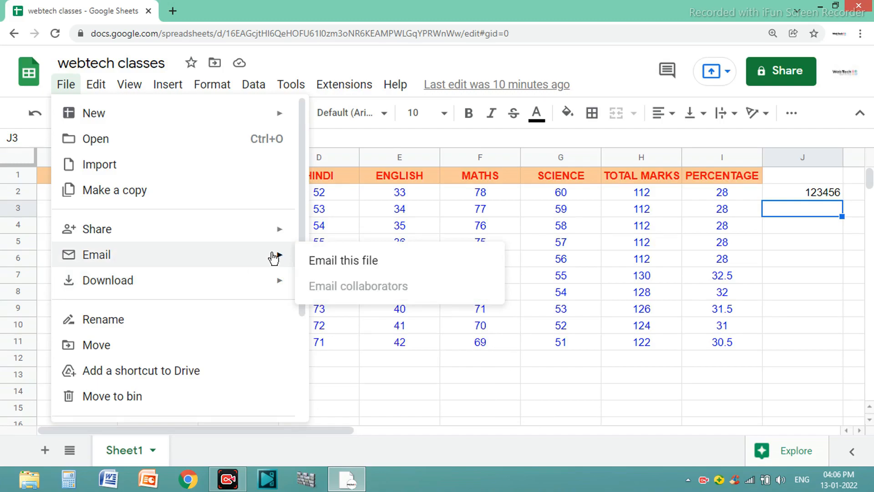
click(355, 259)
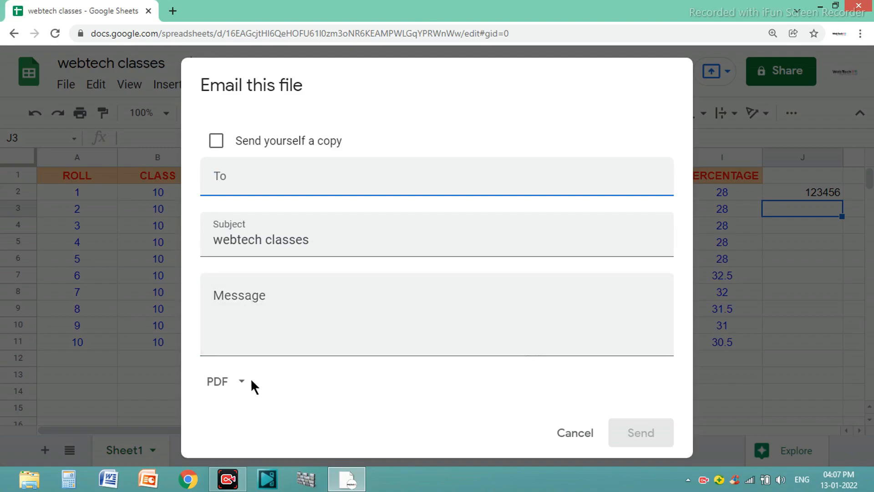
click(243, 384)
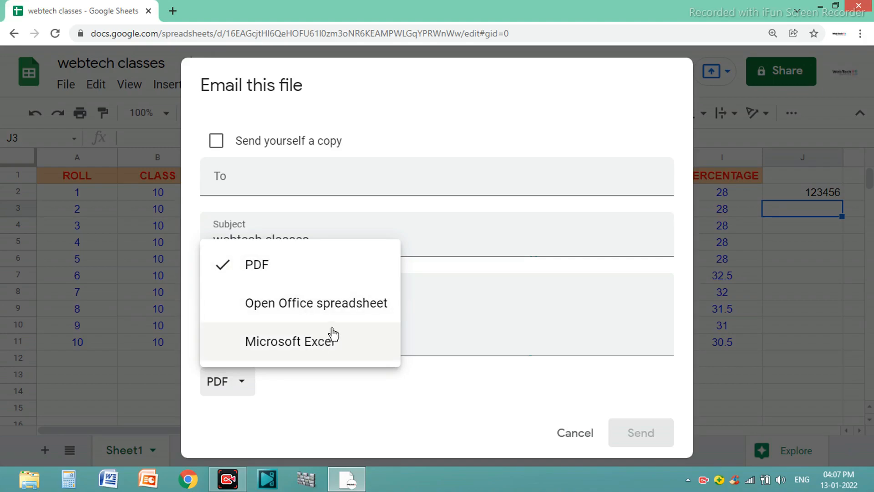
click(444, 377)
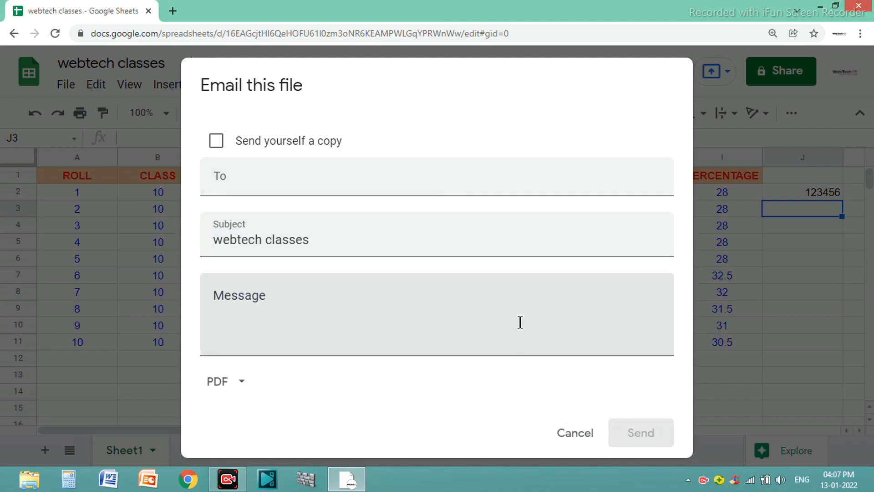
click(575, 433)
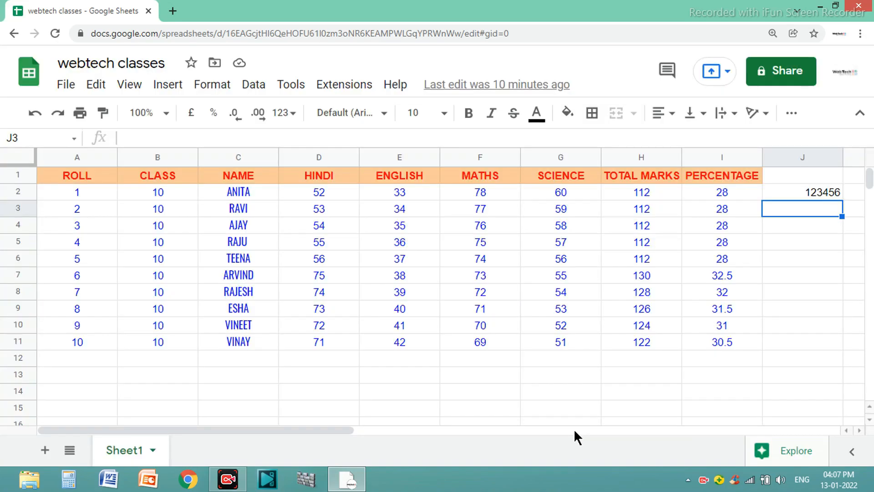
click(65, 86)
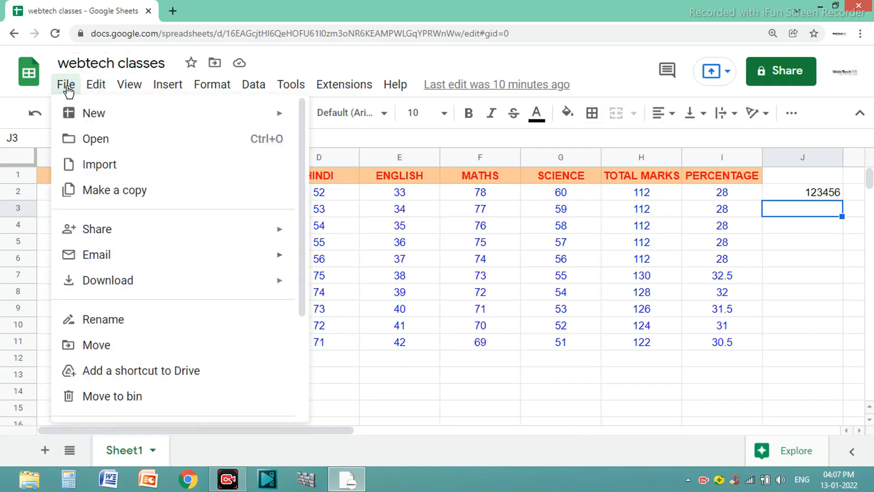
mouse_move(165, 229)
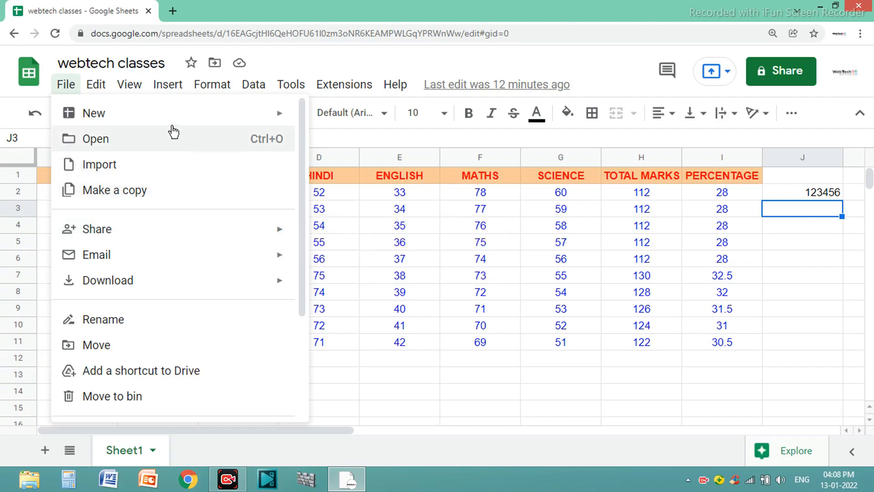
mouse_move(96, 86)
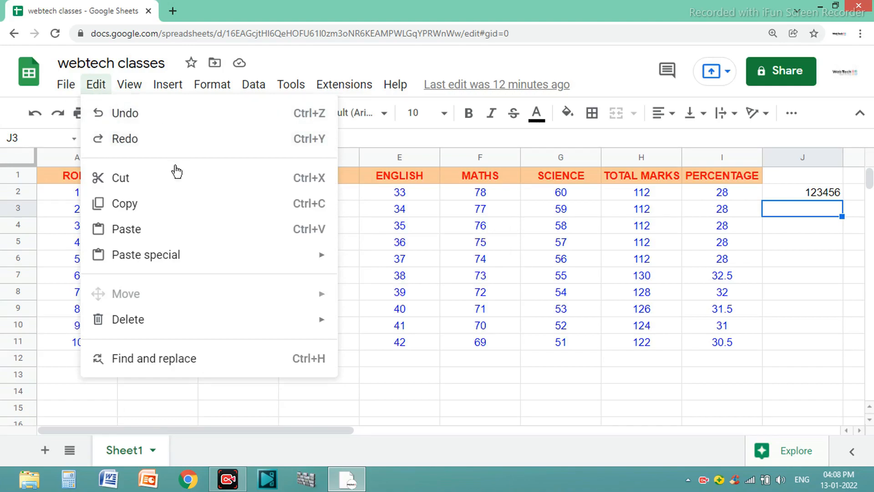
mouse_move(256, 87)
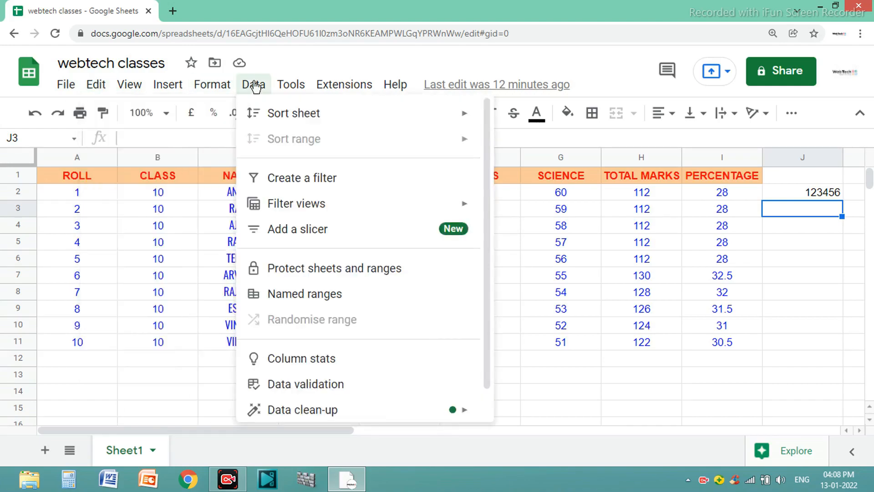
mouse_move(291, 84)
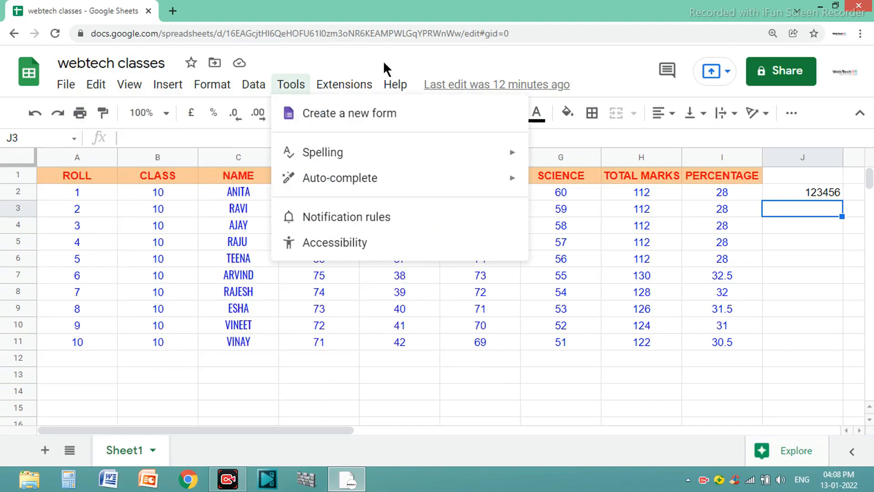
click(417, 63)
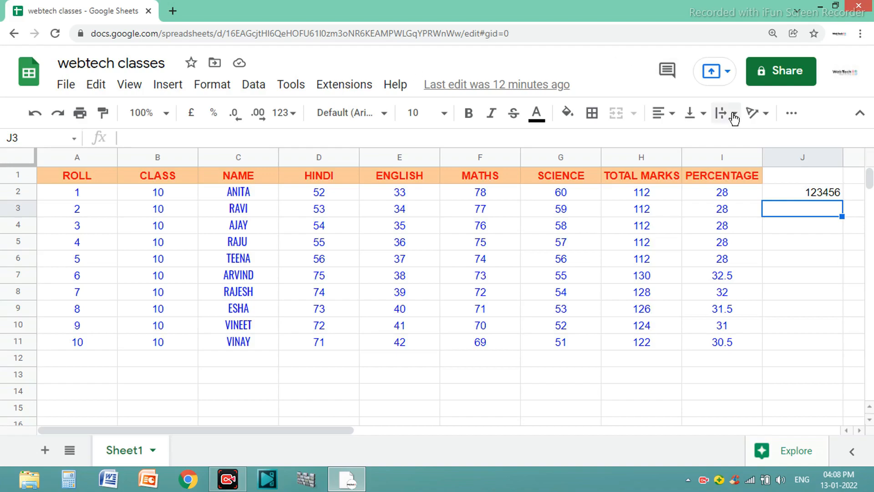
Sign out of the Google account from the spreadsheet.
click(840, 85)
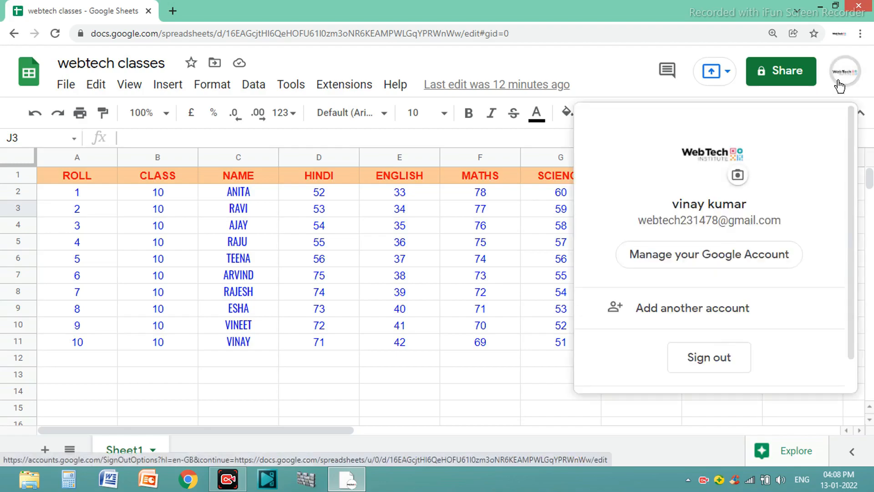
click(723, 373)
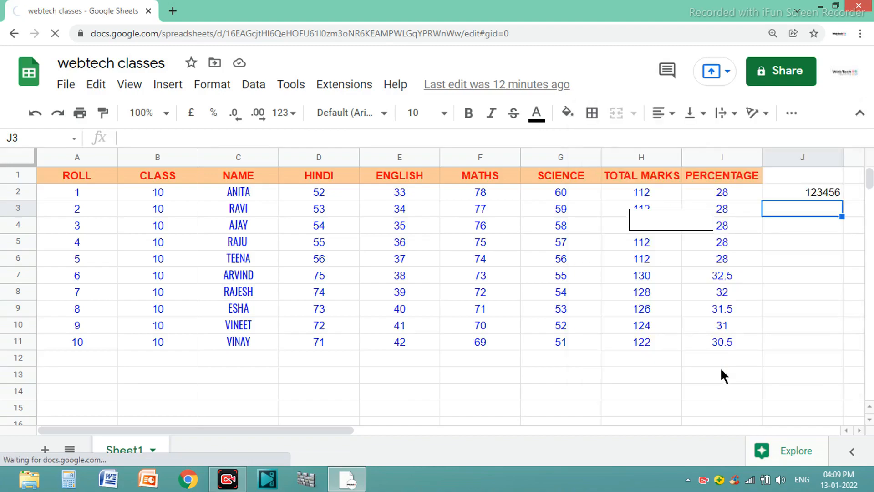